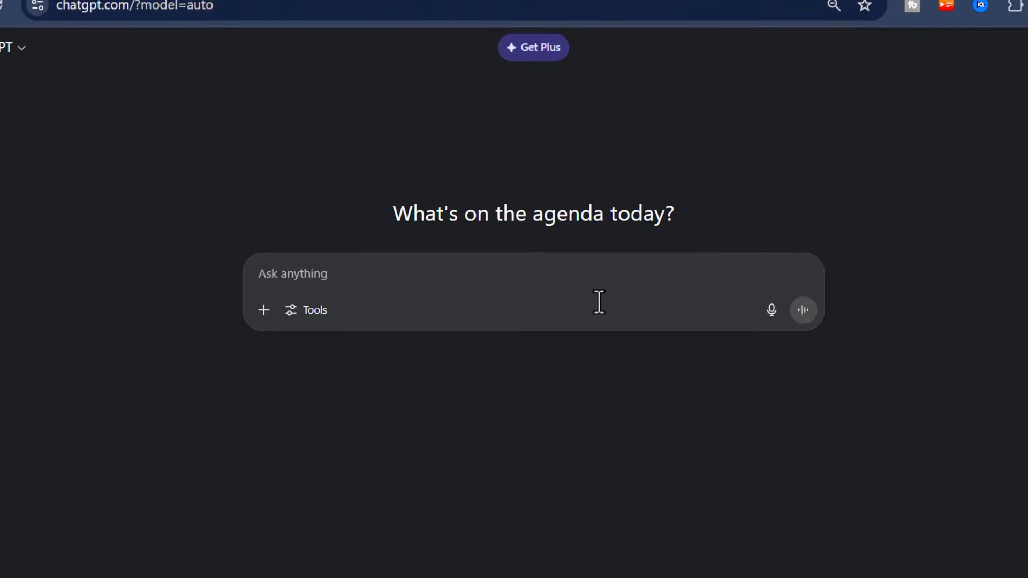
Ask ChatGPT to write a synopsis for an African story titled "She married her Best friend", using English names only
{"action": "right_click", "coordinate": [364, 271]}
{"action": "left_click", "coordinate": [447, 371]}
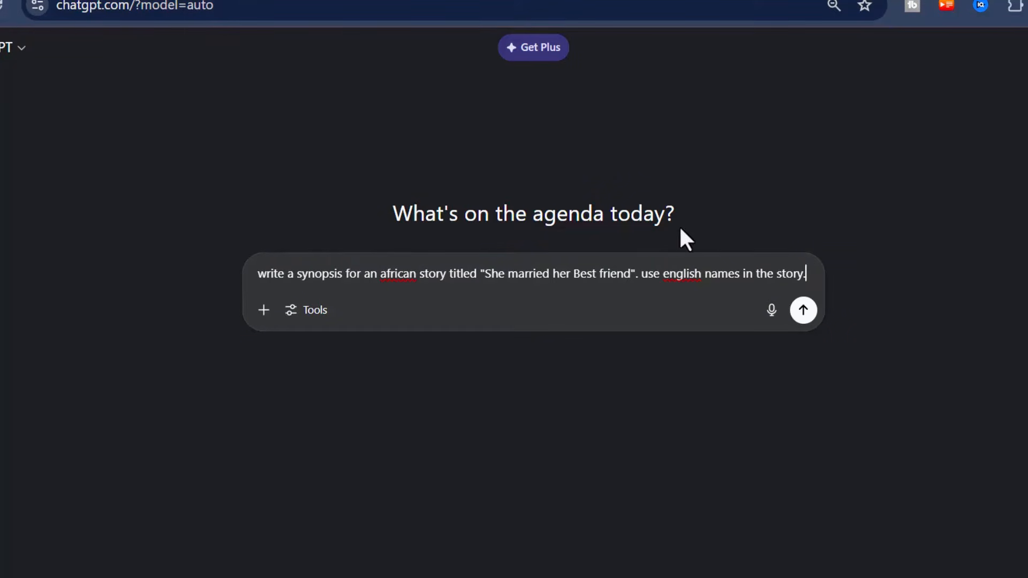
{"action": "left_click", "coordinate": [742, 274]}
{"action": "type", "text": "only"}
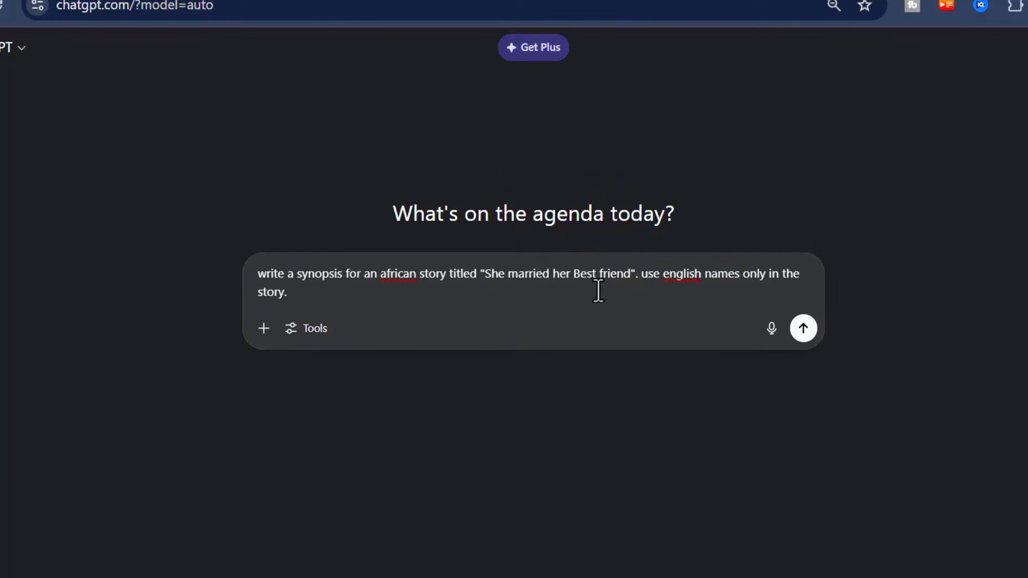
{"action": "left_click_drag", "start_coordinate": [641, 274], "coordinate": [654, 296]}
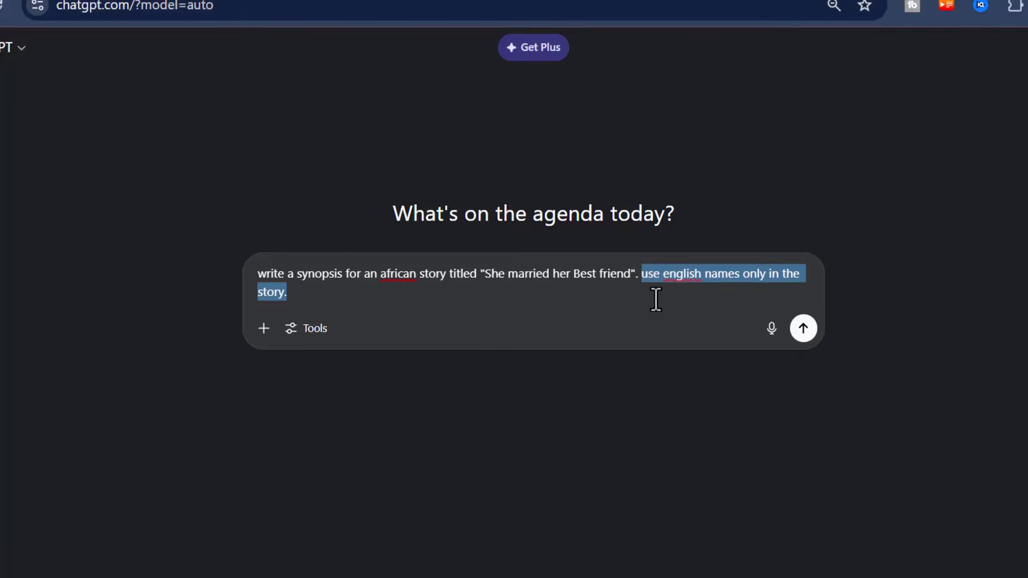
{"action": "left_click", "coordinate": [454, 301]}
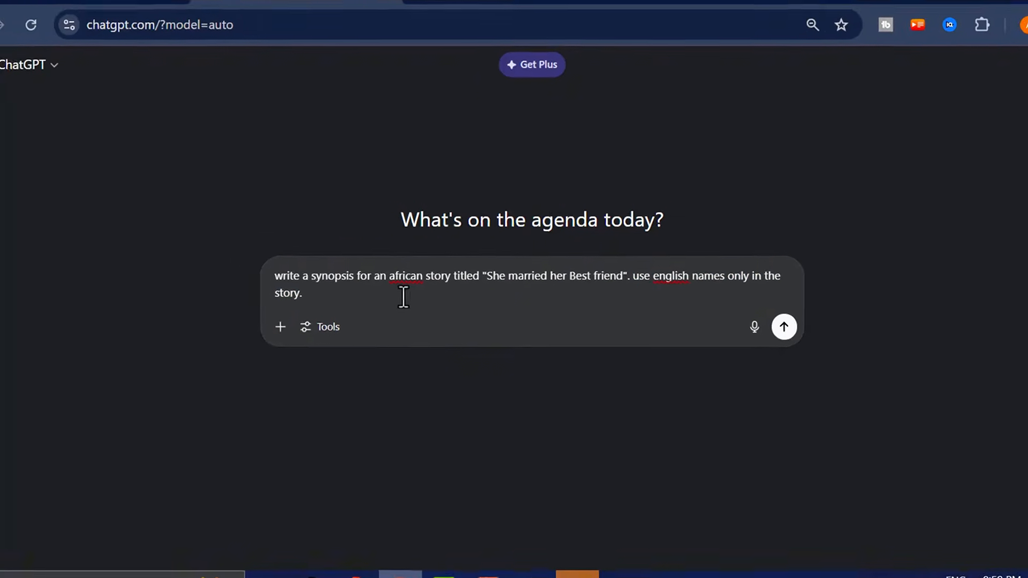
{"action": "left_click_drag", "start_coordinate": [403, 297], "coordinate": [255, 283]}
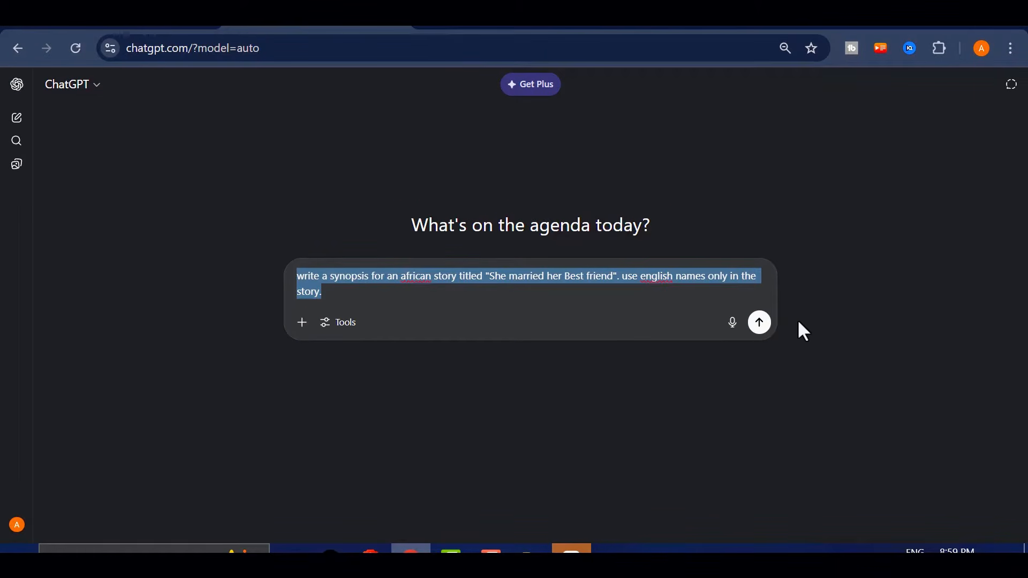
{"action": "left_click", "coordinate": [760, 323]}
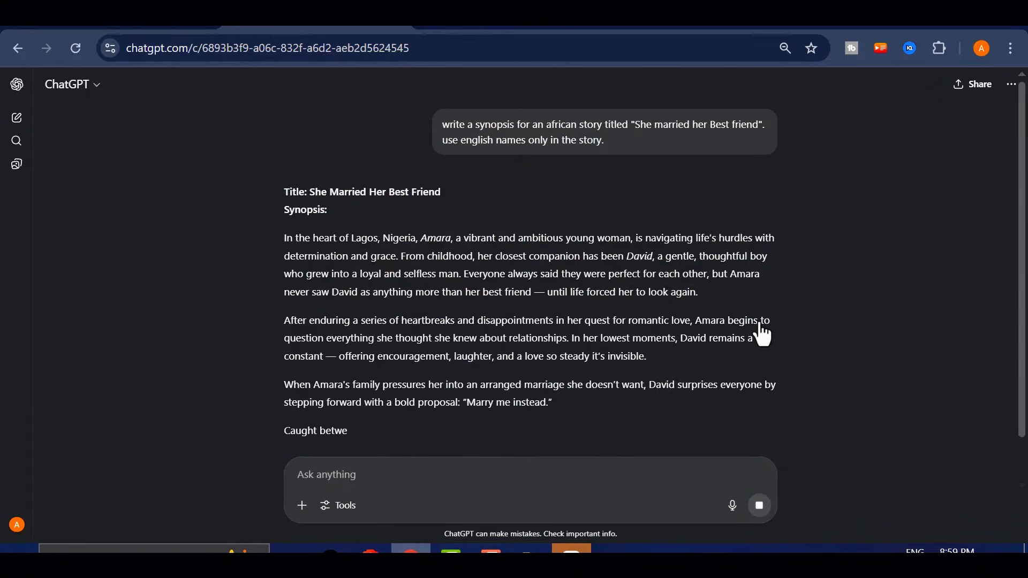
Copy all the body paragraphs of the generated synopsis, leaving out the title and heading
{"action": "scroll", "coordinate": [485, 317], "scroll_direction": "down", "scroll_amount": 2}
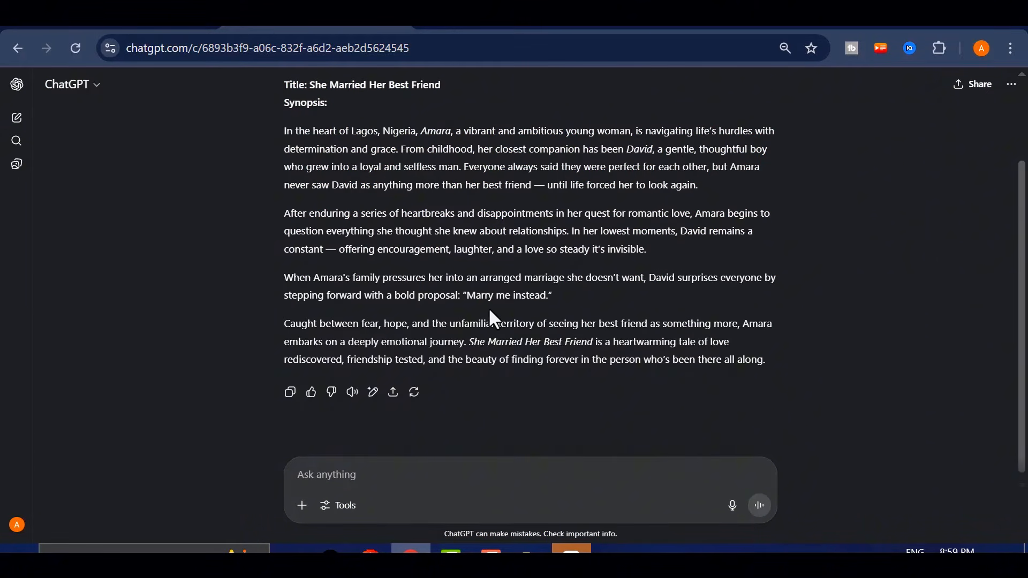
{"action": "scroll", "coordinate": [527, 317], "scroll_direction": "up", "scroll_amount": 2}
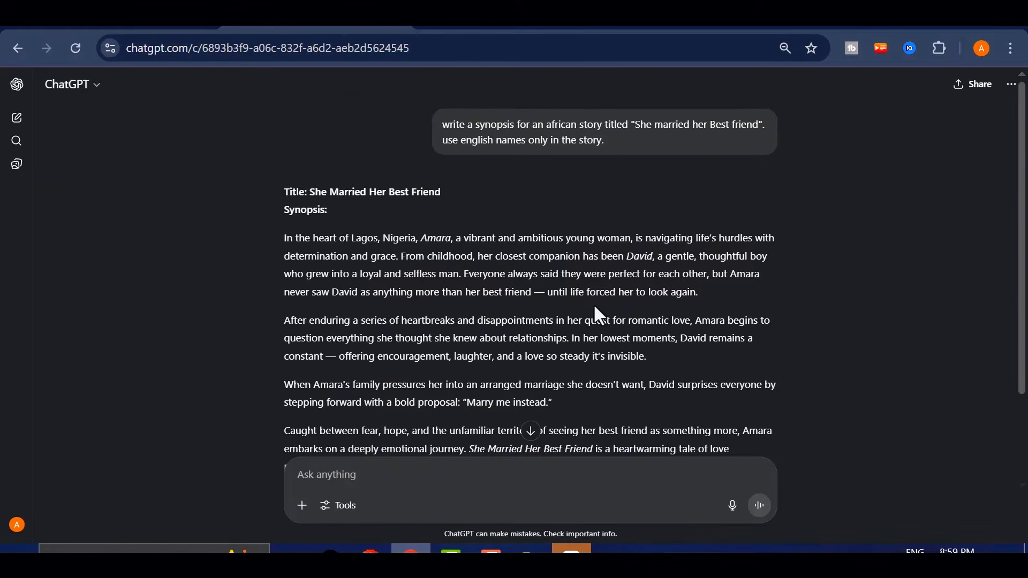
{"action": "scroll", "coordinate": [580, 310], "scroll_direction": "down", "scroll_amount": 2}
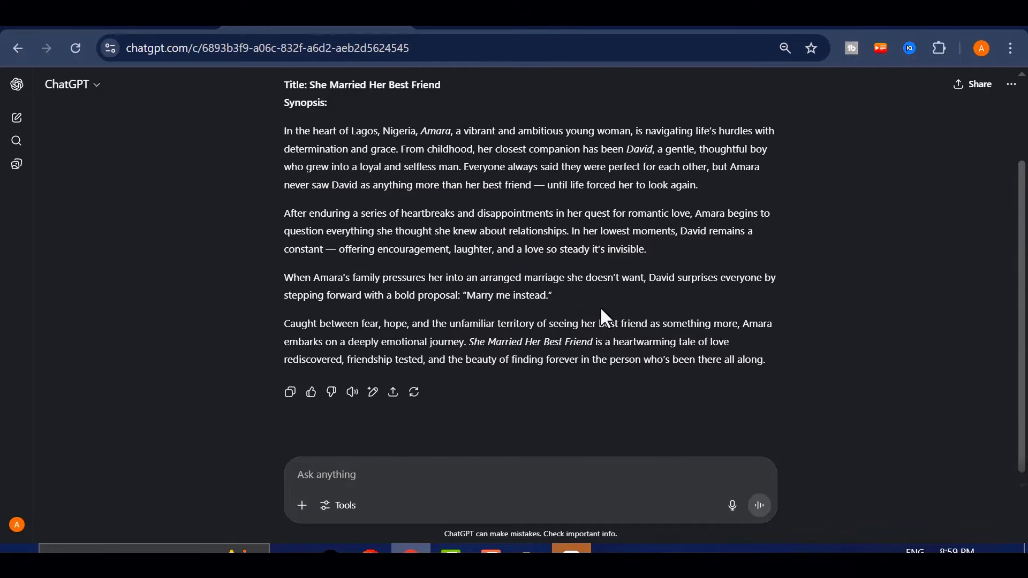
{"action": "left_click_drag", "start_coordinate": [765, 360], "coordinate": [257, 238]}
{"action": "scroll", "coordinate": [581, 246], "scroll_direction": "up", "scroll_amount": 2}
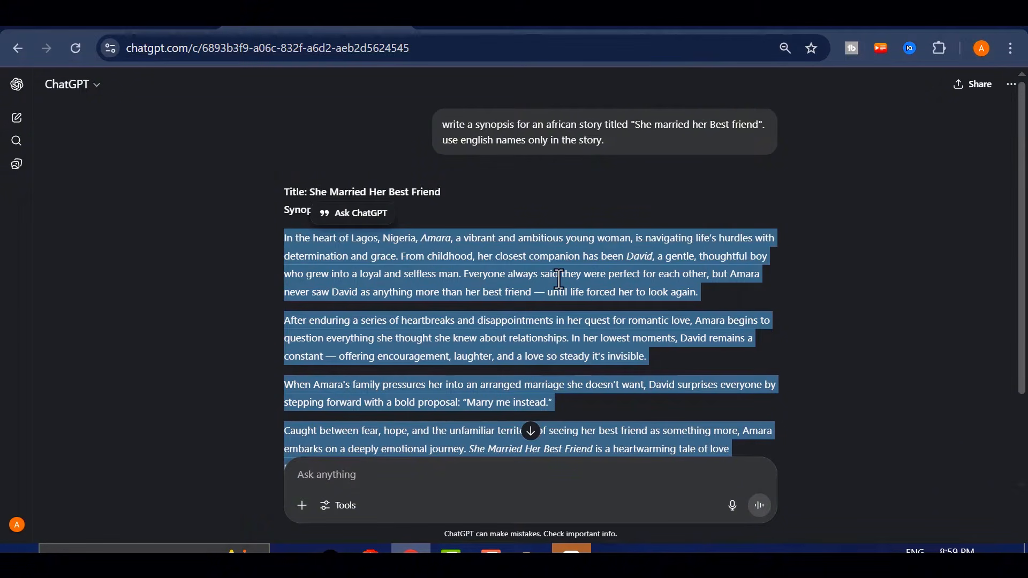
{"action": "scroll", "coordinate": [558, 278], "scroll_direction": "down", "scroll_amount": 2}
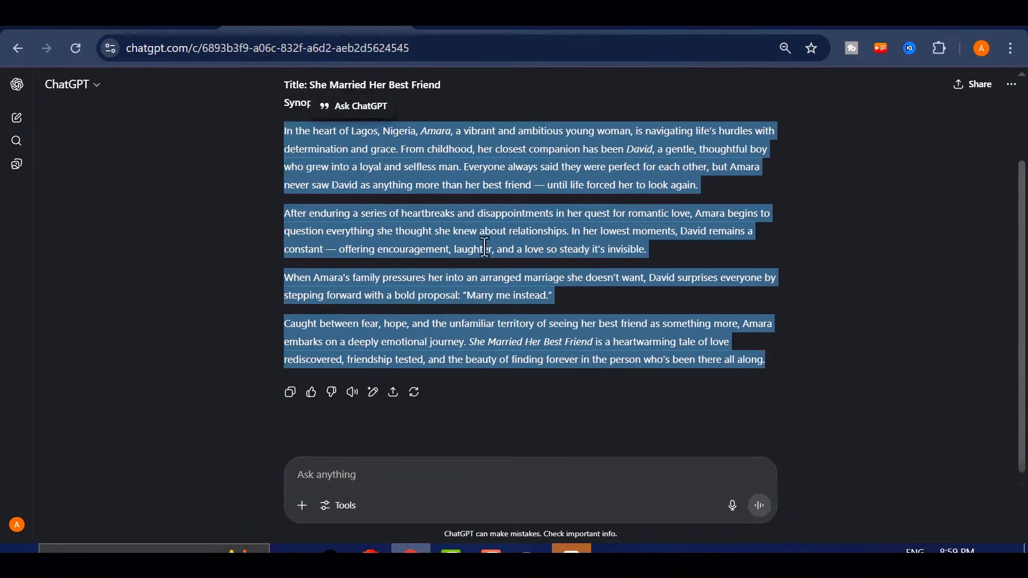
{"action": "right_click", "coordinate": [589, 250]}
{"action": "left_click", "coordinate": [649, 272]}
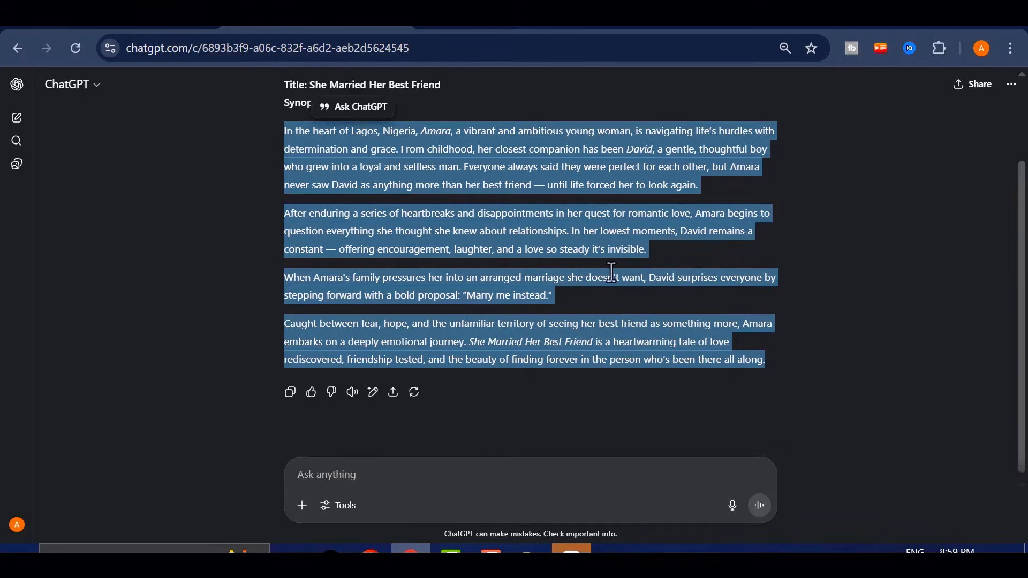
{"action": "left_click", "coordinate": [576, 288]}
{"action": "scroll", "coordinate": [550, 315], "scroll_direction": "up", "scroll_amount": 2}
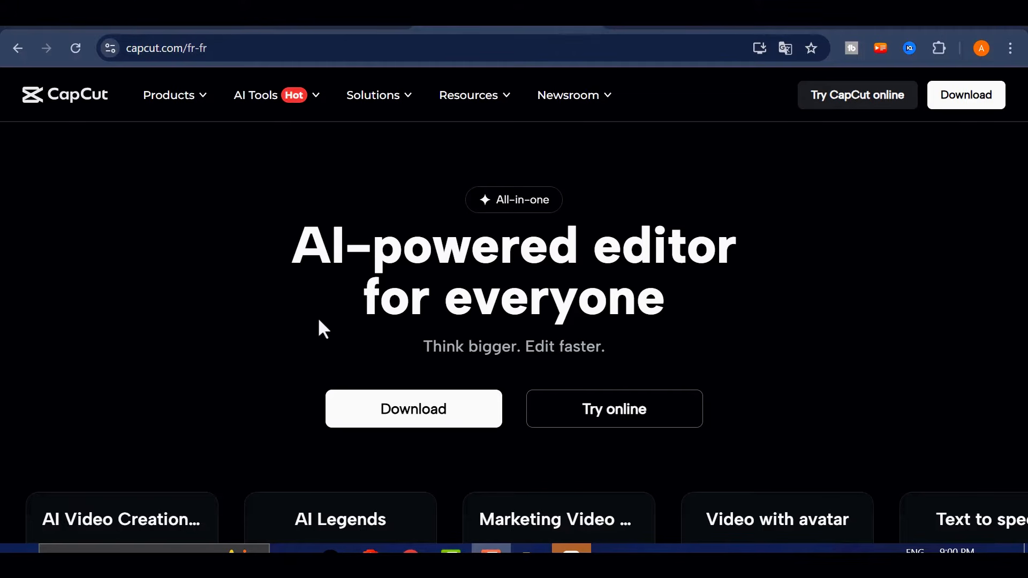
{"action": "scroll", "coordinate": [308, 273], "scroll_direction": "down", "scroll_amount": 8}
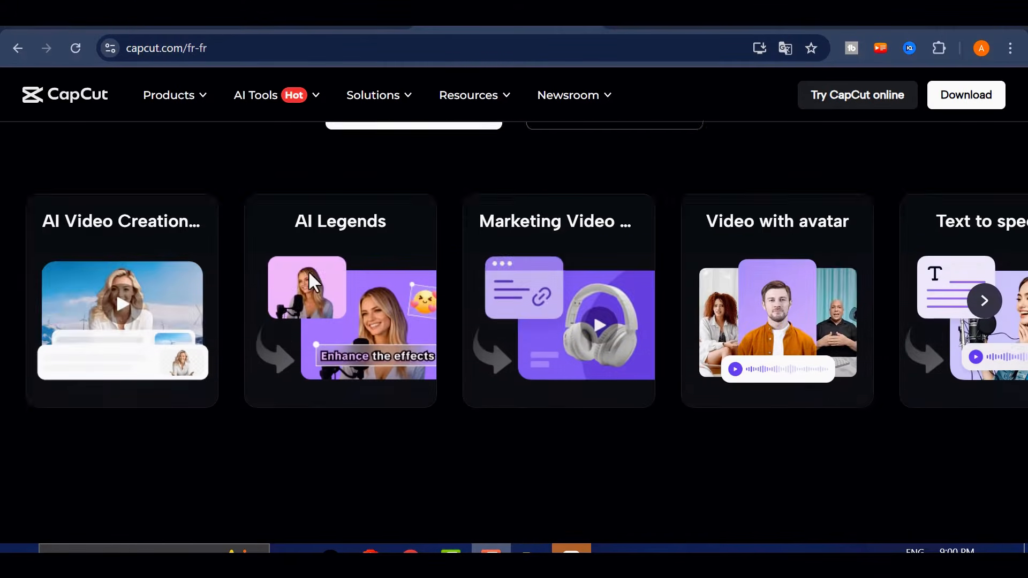
Switch to the CapCut desktop app and start a new project in the AI video maker
{"action": "scroll", "coordinate": [462, 327], "scroll_direction": "up", "scroll_amount": 4}
{"action": "scroll", "coordinate": [461, 326], "scroll_direction": "up", "scroll_amount": 3}
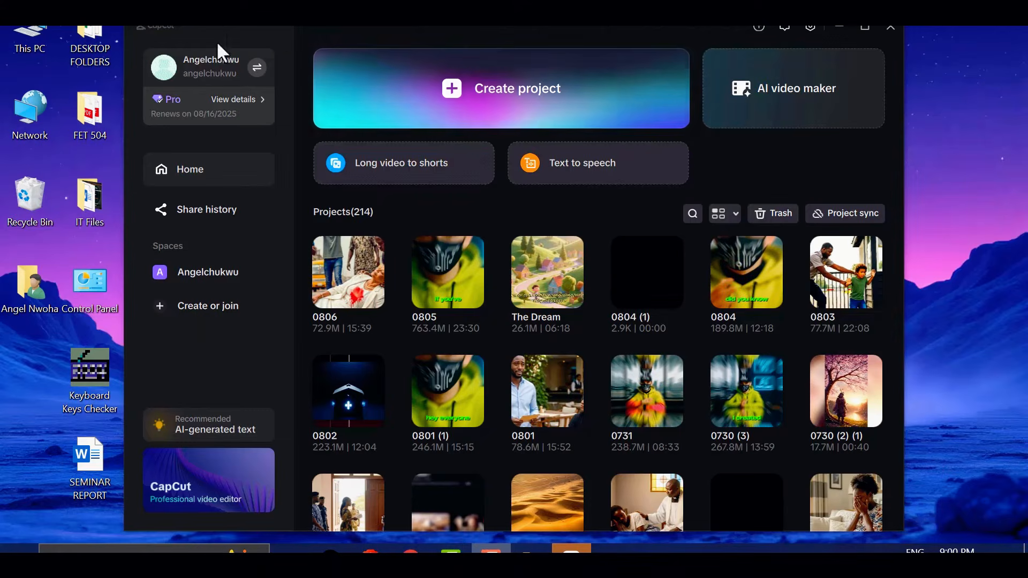
{"action": "left_click", "coordinate": [786, 85]}
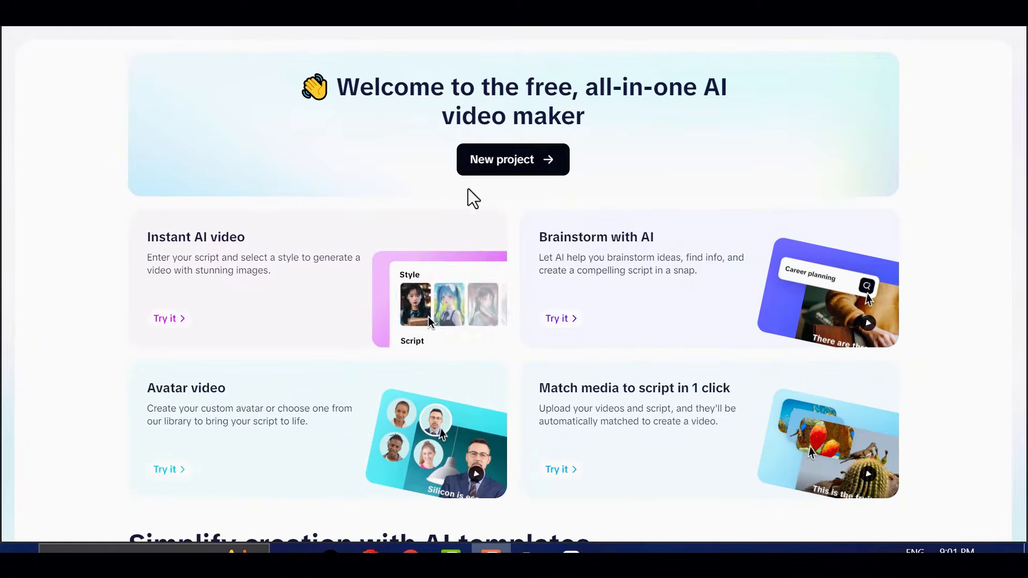
{"action": "left_click", "coordinate": [525, 168]}
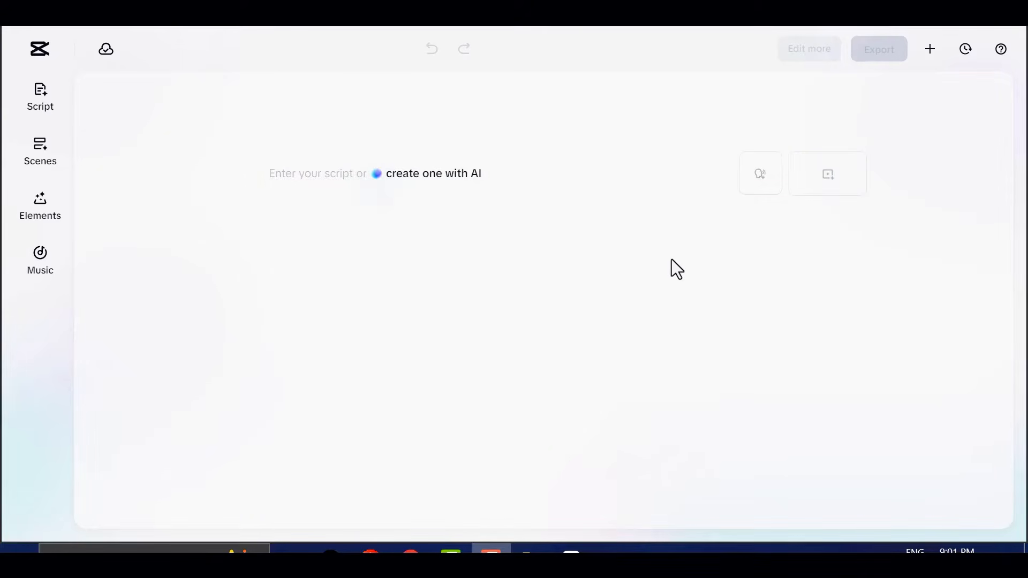
Start an AI-created script with the topic "She married her best friend" and paste the copied synopsis as its key points
{"action": "left_click", "coordinate": [442, 184]}
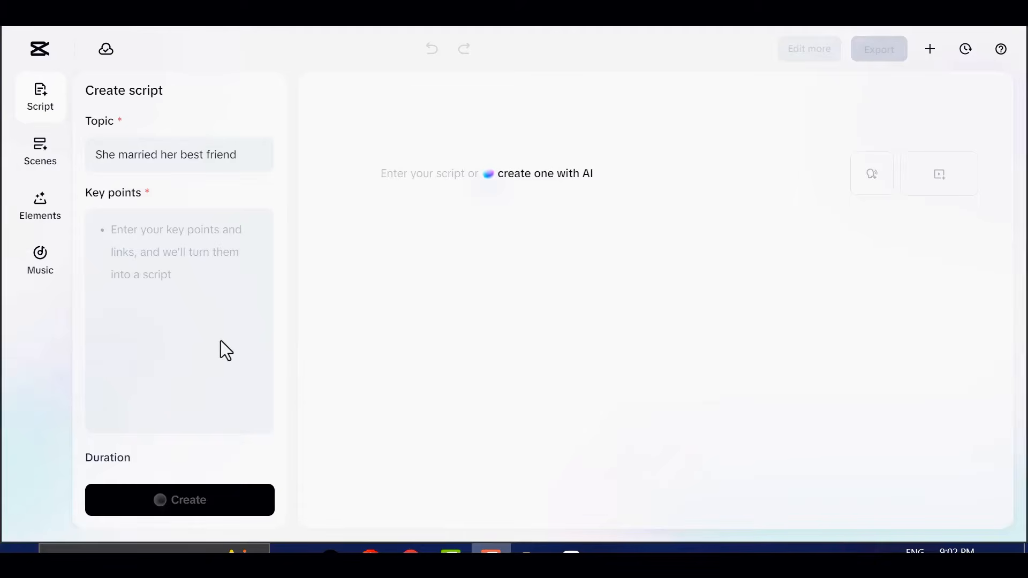
{"action": "right_click", "coordinate": [150, 238]}
{"action": "left_click", "coordinate": [194, 339]}
{"action": "scroll", "coordinate": [183, 344], "scroll_direction": "up", "scroll_amount": 10}
{"action": "scroll", "coordinate": [190, 269], "scroll_direction": "down", "scroll_amount": 10}
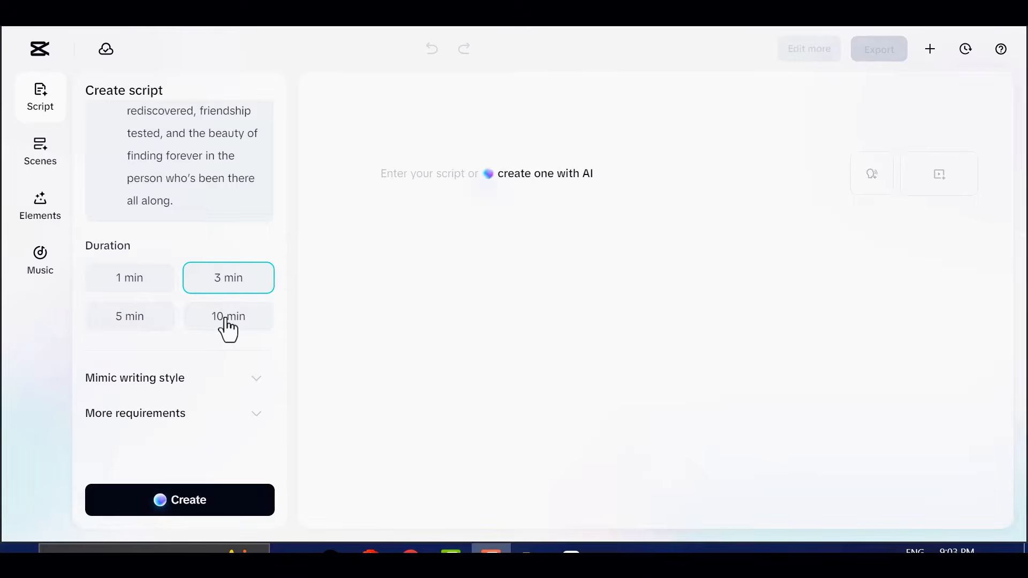
Set the script's writing style to mimic to "realistic, African-style vibe"
{"action": "left_click", "coordinate": [256, 379]}
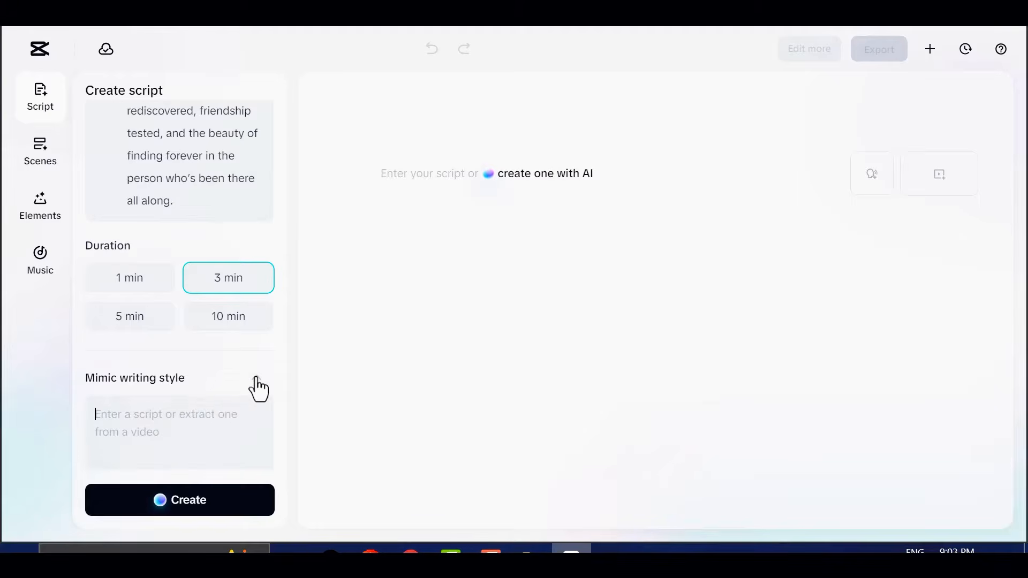
{"action": "right_click", "coordinate": [166, 433]}
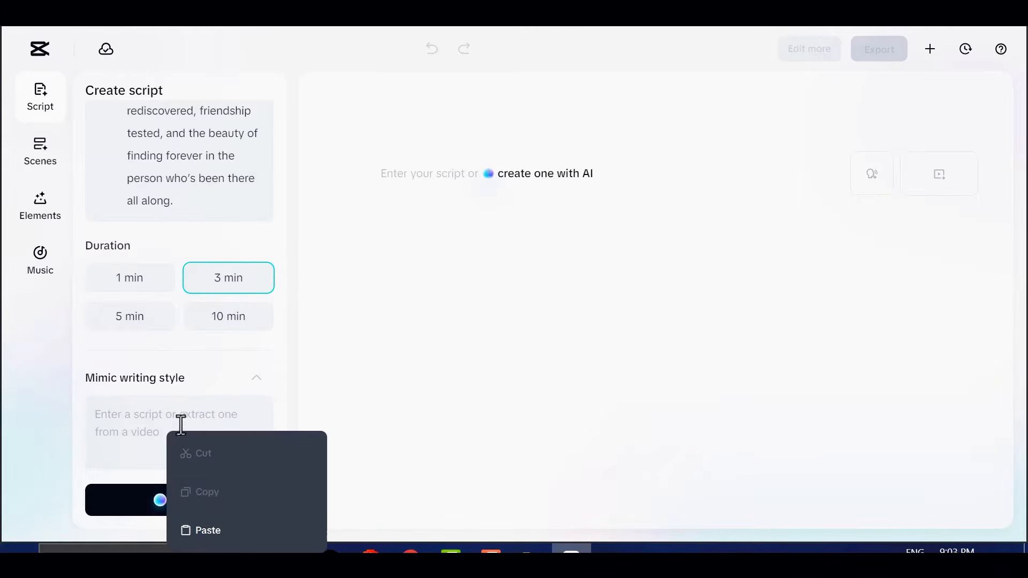
{"action": "left_click", "coordinate": [207, 527]}
{"action": "left_click_drag", "start_coordinate": [244, 415], "coordinate": [94, 413]}
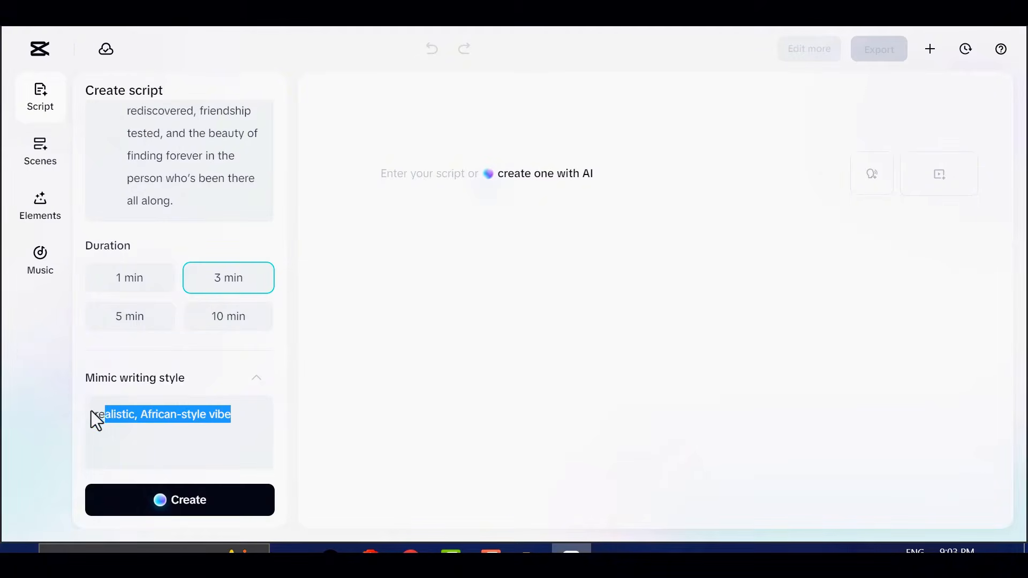
{"action": "scroll", "coordinate": [135, 386], "scroll_direction": "down", "scroll_amount": 3}
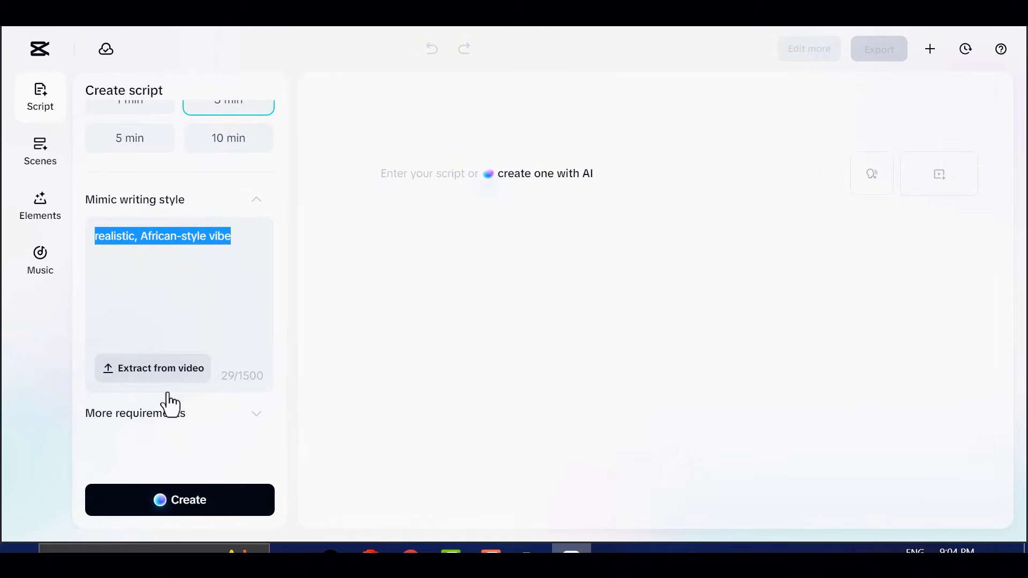
Expand the additional requirements, leave them empty, and generate the script
{"action": "left_click", "coordinate": [262, 429]}
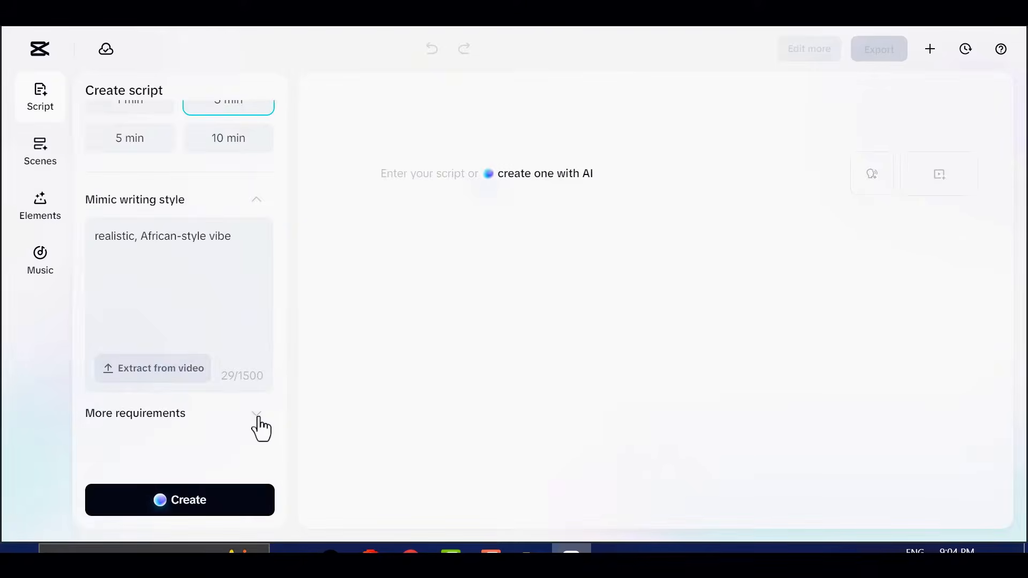
{"action": "left_click", "coordinate": [257, 425]}
{"action": "scroll", "coordinate": [222, 371], "scroll_direction": "down", "scroll_amount": 2}
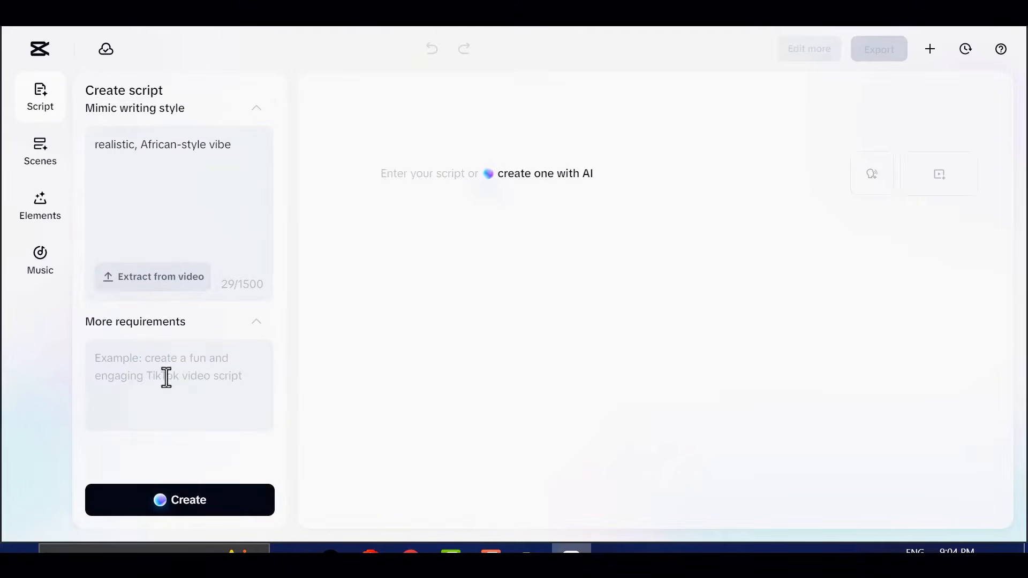
{"action": "scroll", "coordinate": [161, 378], "scroll_direction": "up", "scroll_amount": 2}
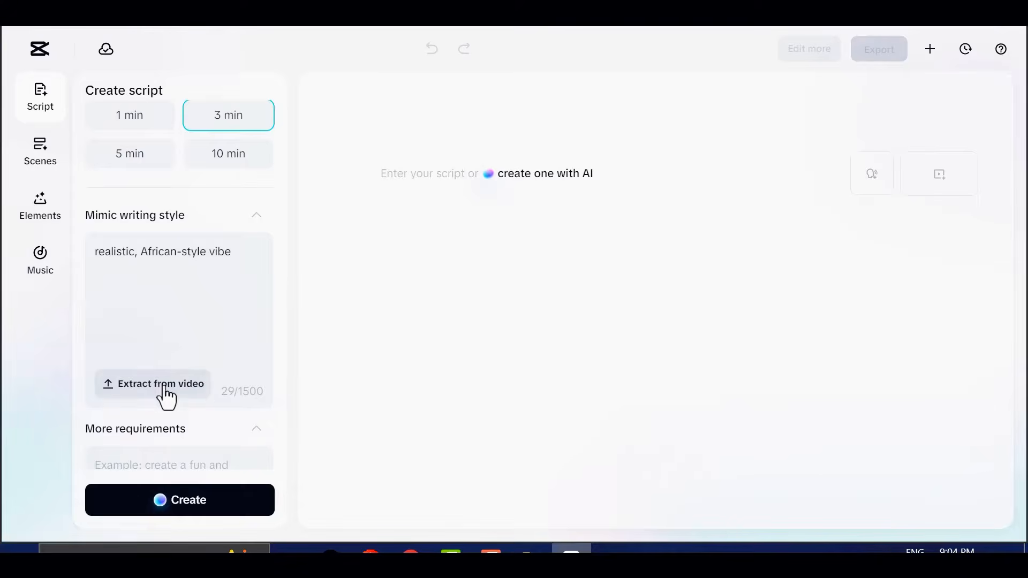
{"action": "scroll", "coordinate": [160, 385], "scroll_direction": "down", "scroll_amount": 2}
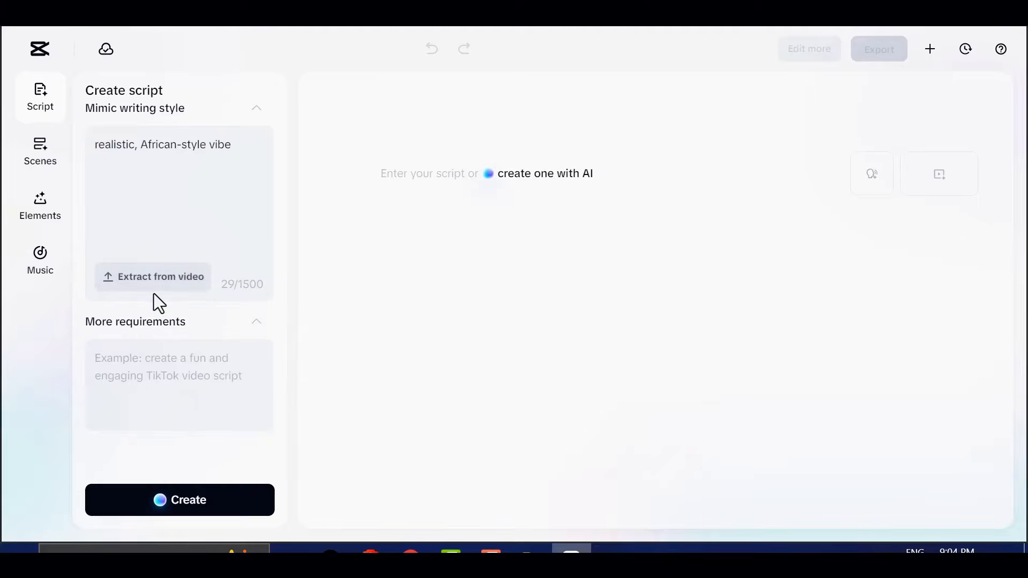
{"action": "left_click", "coordinate": [188, 506]}
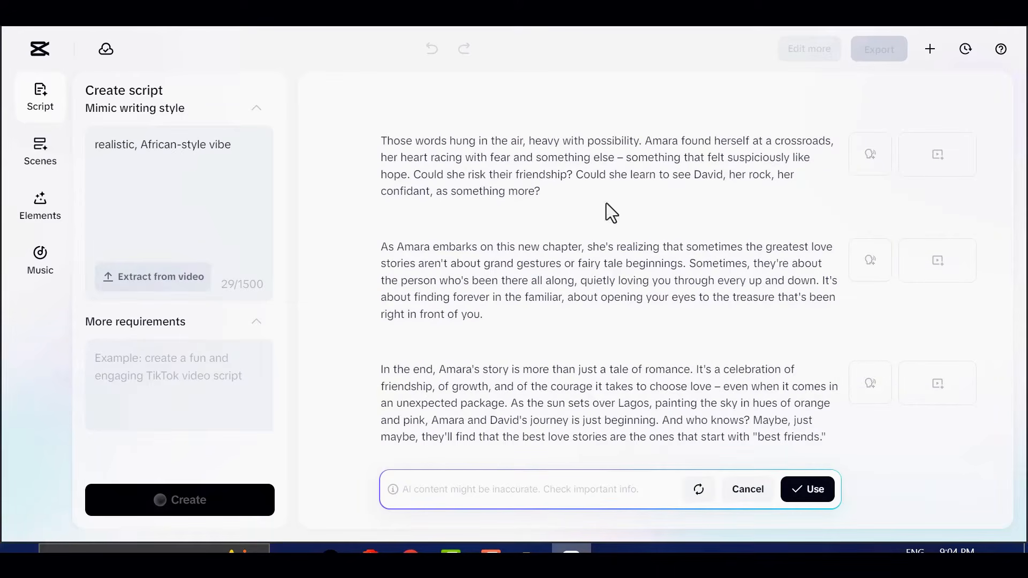
Review the generated script and accept it for use in the project
{"action": "scroll", "coordinate": [648, 246], "scroll_direction": "up", "scroll_amount": 10}
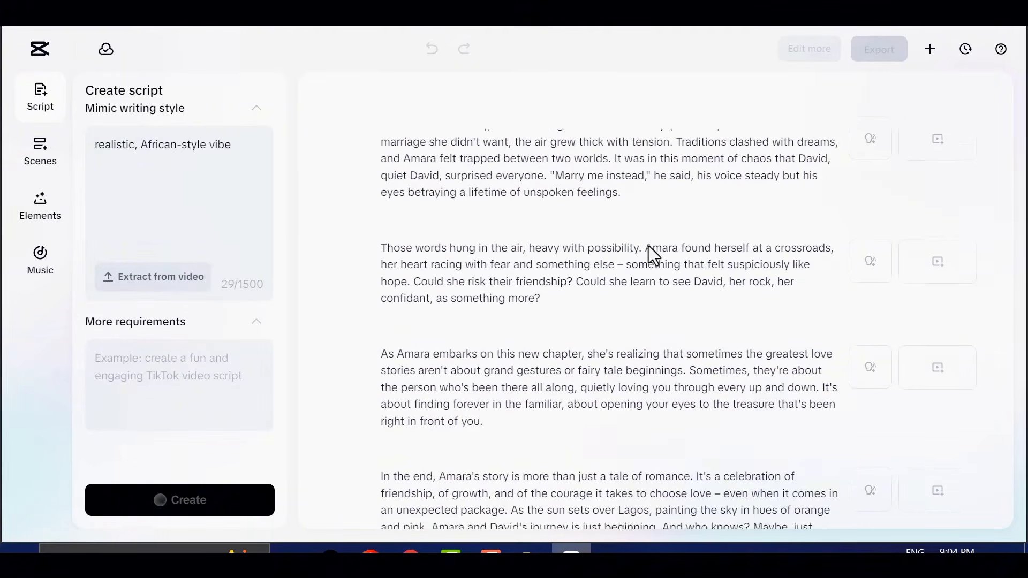
{"action": "scroll", "coordinate": [637, 252], "scroll_direction": "down", "scroll_amount": 10}
{"action": "scroll", "coordinate": [637, 253], "scroll_direction": "up", "scroll_amount": 3}
{"action": "scroll", "coordinate": [610, 206], "scroll_direction": "down", "scroll_amount": 3}
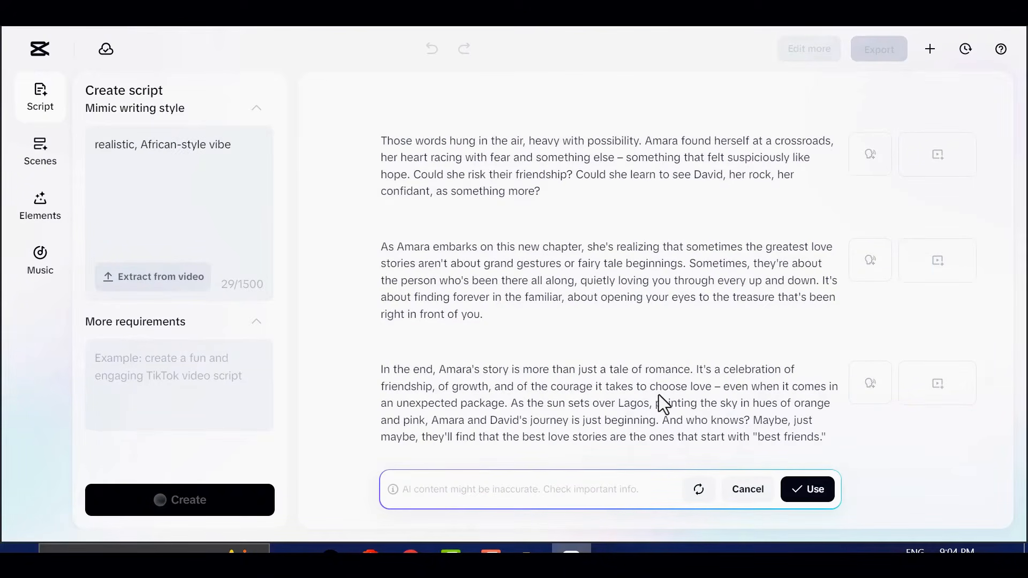
{"action": "left_click", "coordinate": [811, 500]}
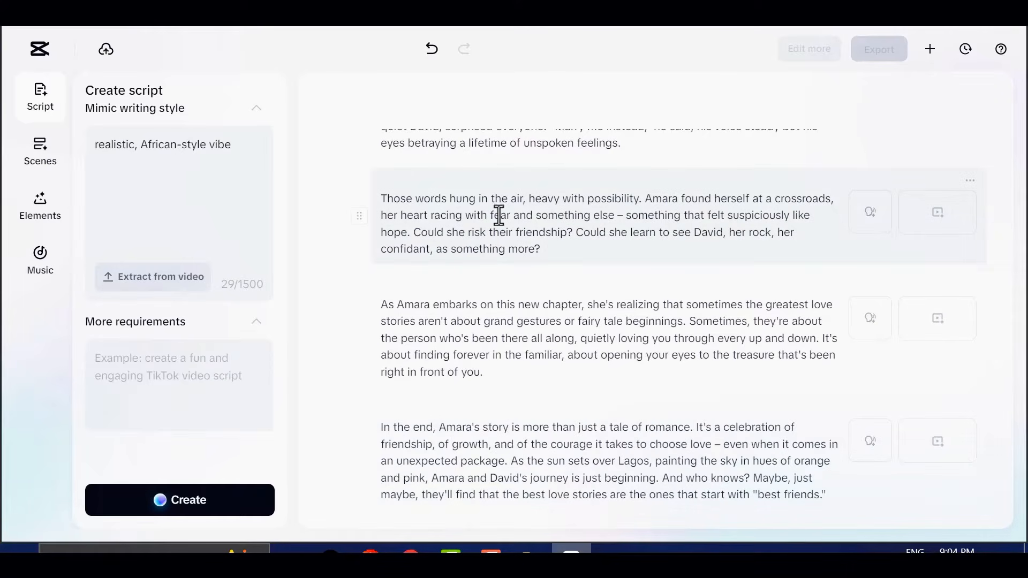
{"action": "left_click_drag", "start_coordinate": [542, 249], "coordinate": [378, 192]}
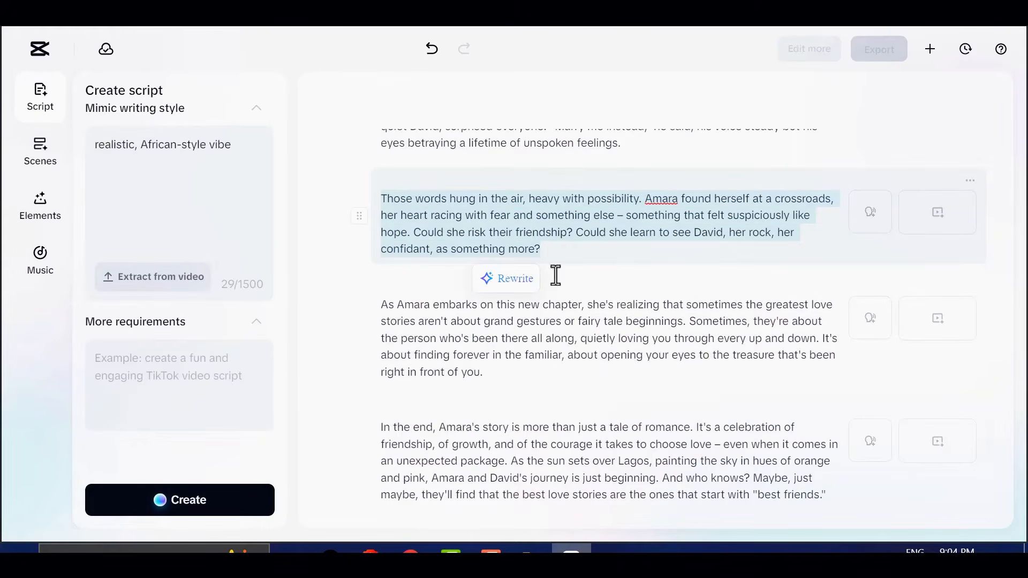
{"action": "triple_click", "coordinate": [559, 444]}
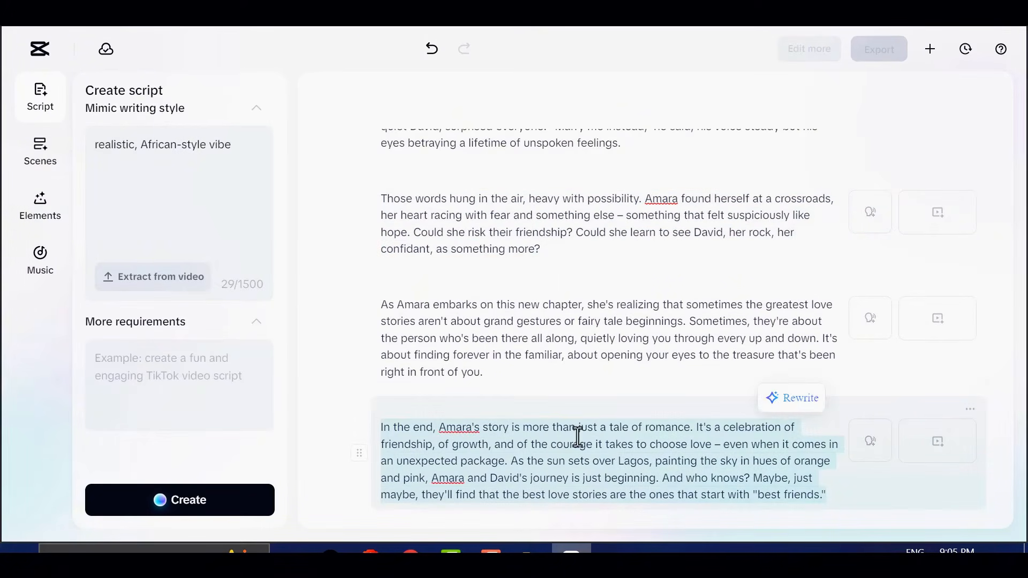
{"action": "triple_click", "coordinate": [728, 316]}
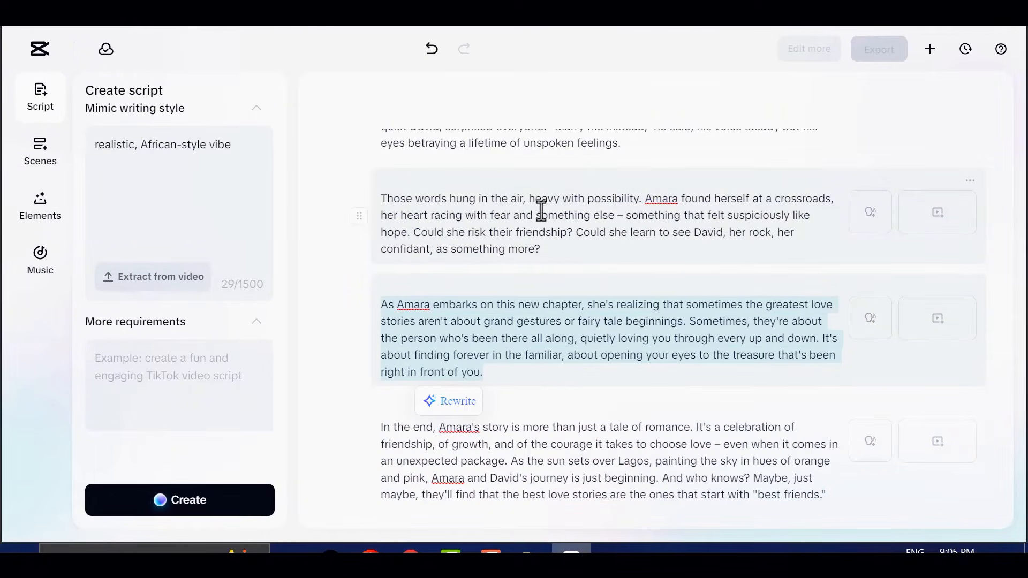
{"action": "left_click", "coordinate": [668, 355]}
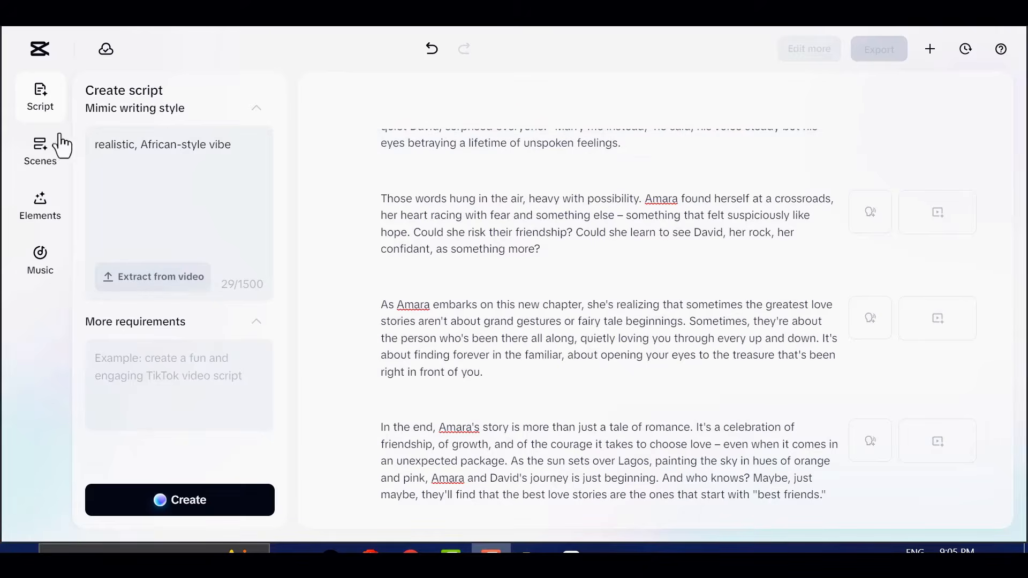
Apply the English voice Andrew as the voiceover for all scenes, with the script split automatically
{"action": "left_click", "coordinate": [38, 159]}
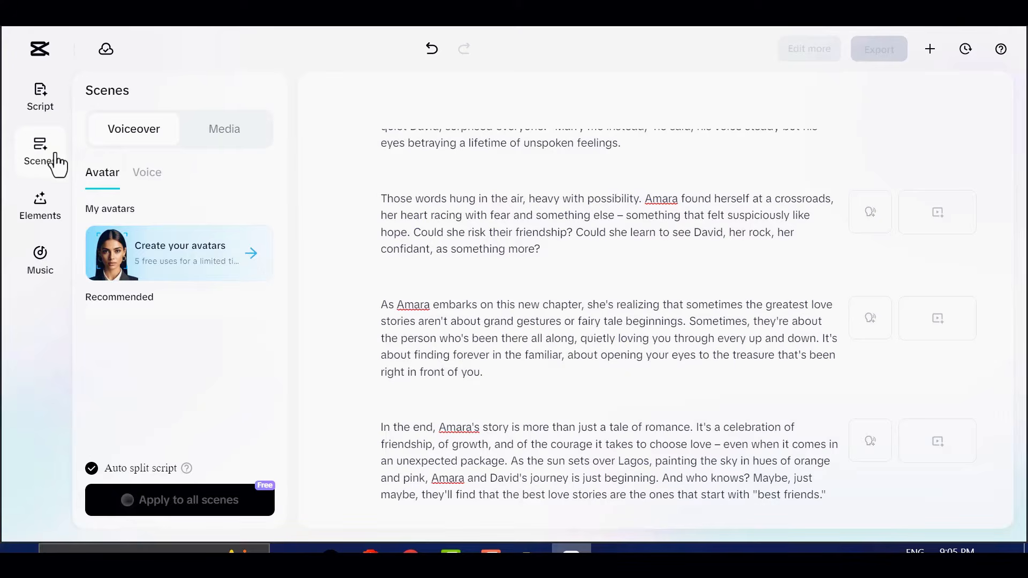
{"action": "left_click", "coordinate": [151, 176]}
{"action": "scroll", "coordinate": [176, 348], "scroll_direction": "down", "scroll_amount": 2}
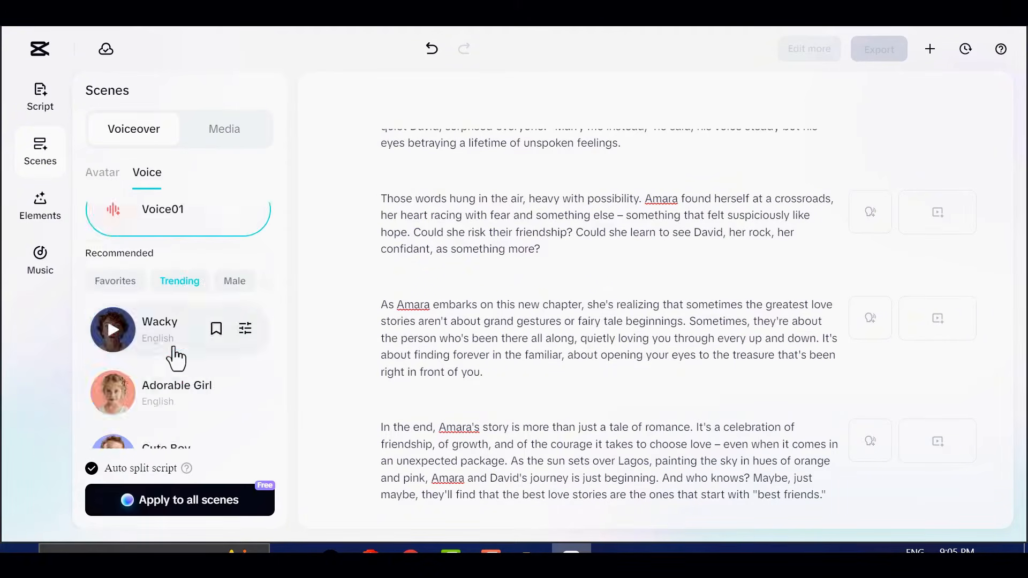
{"action": "scroll", "coordinate": [181, 357], "scroll_direction": "down", "scroll_amount": 10}
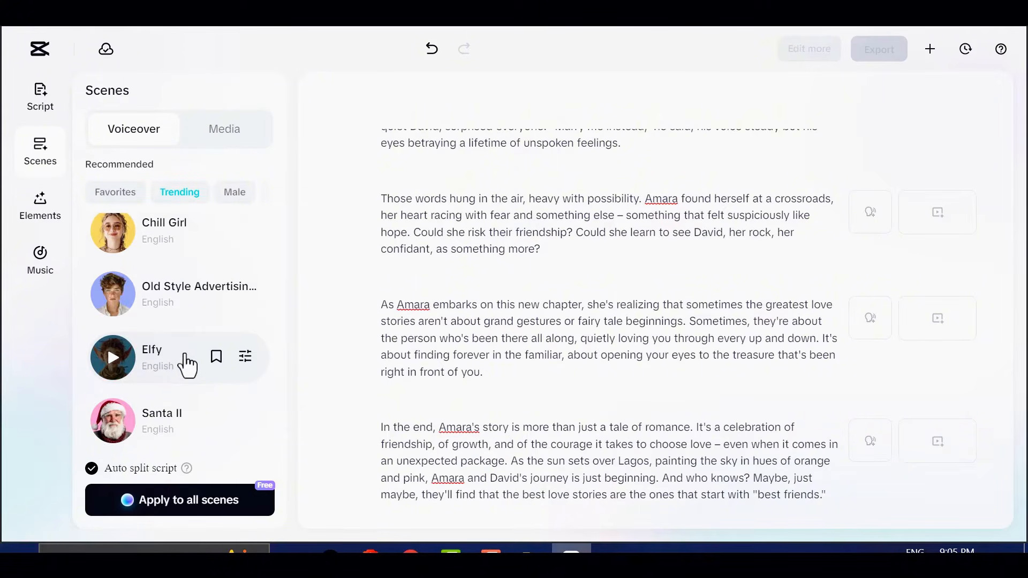
{"action": "left_click", "coordinate": [233, 199]}
{"action": "scroll", "coordinate": [183, 333], "scroll_direction": "up", "scroll_amount": 3}
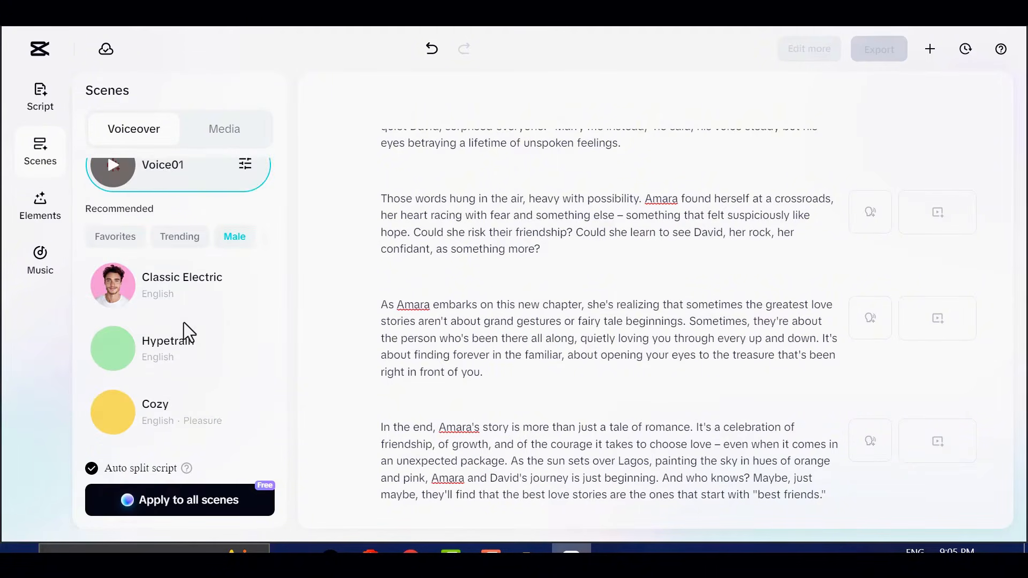
{"action": "scroll", "coordinate": [185, 327], "scroll_direction": "down", "scroll_amount": 3}
{"action": "scroll", "coordinate": [184, 324], "scroll_direction": "down", "scroll_amount": 6}
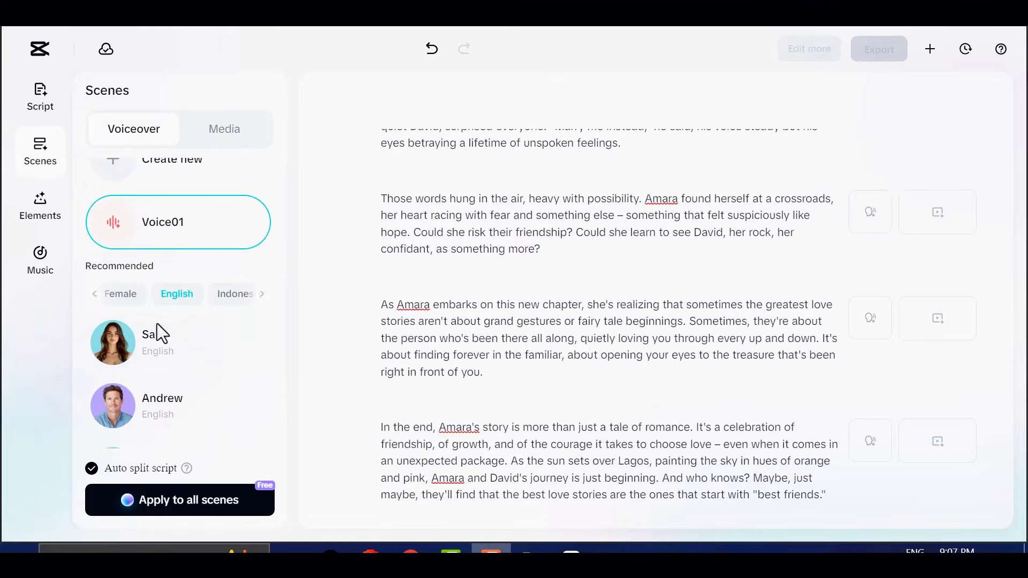
{"action": "left_click", "coordinate": [163, 409]}
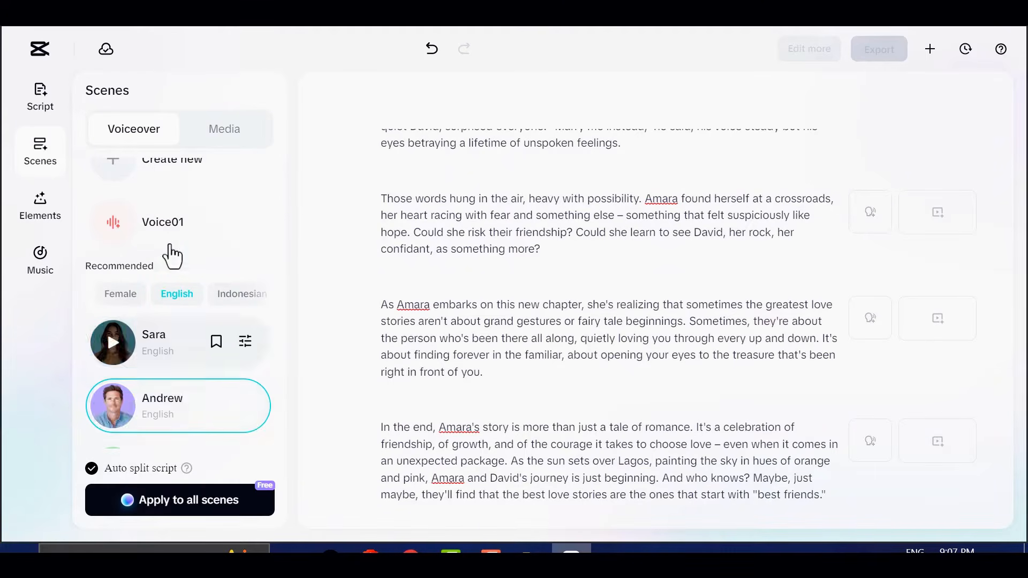
{"action": "scroll", "coordinate": [190, 322], "scroll_direction": "up", "scroll_amount": 1}
{"action": "scroll", "coordinate": [193, 271], "scroll_direction": "down", "scroll_amount": 2}
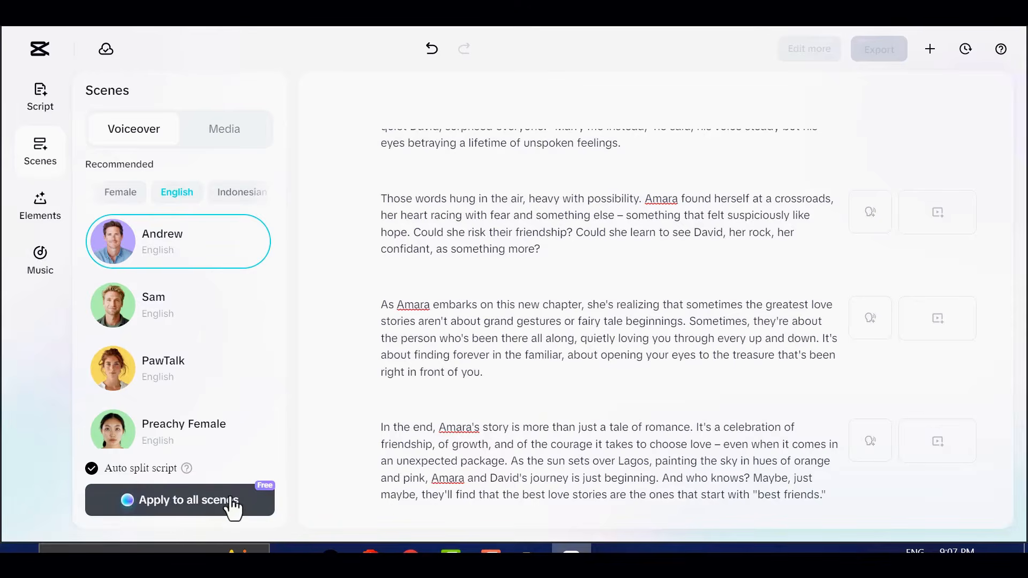
{"action": "left_click", "coordinate": [192, 502]}
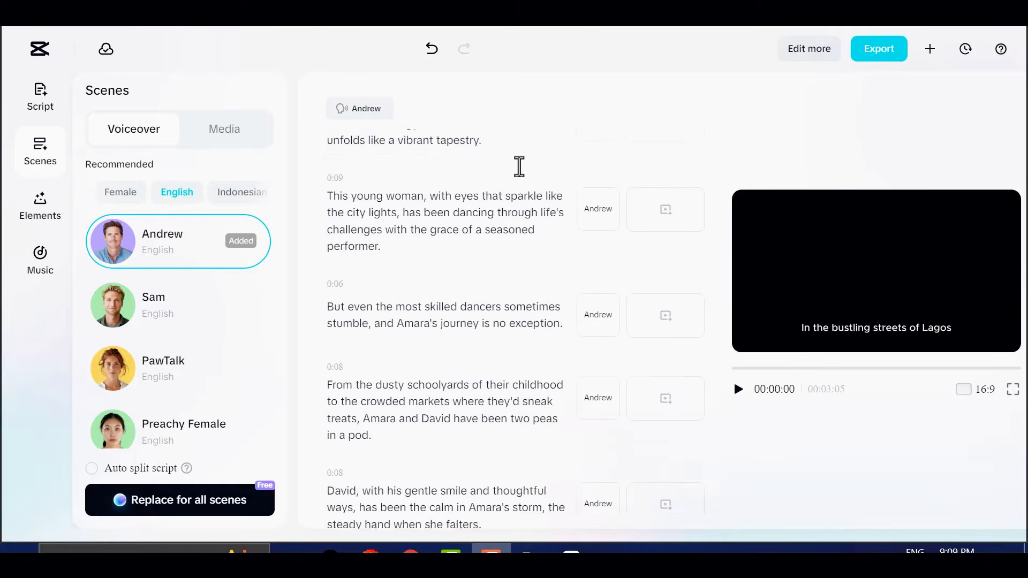
Look through the split script scenes and their assigned voiceover
{"action": "scroll", "coordinate": [535, 164], "scroll_direction": "up", "scroll_amount": 3}
{"action": "scroll", "coordinate": [557, 202], "scroll_direction": "down", "scroll_amount": 15}
{"action": "scroll", "coordinate": [438, 440], "scroll_direction": "down", "scroll_amount": 8}
{"action": "scroll", "coordinate": [487, 445], "scroll_direction": "up", "scroll_amount": 15}
{"action": "scroll", "coordinate": [485, 439], "scroll_direction": "up", "scroll_amount": 5}
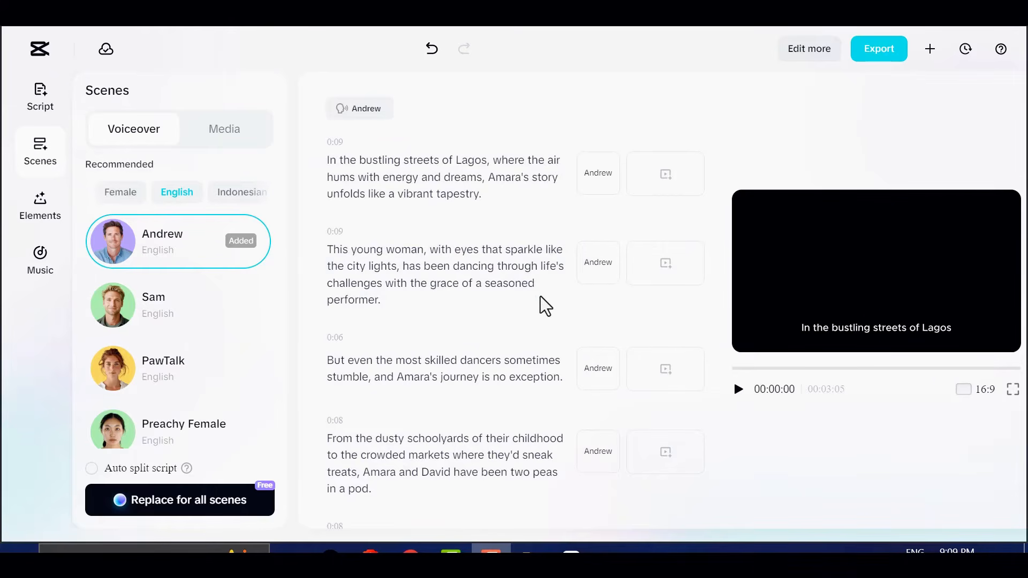
{"action": "scroll", "coordinate": [599, 239], "scroll_direction": "down", "scroll_amount": 5}
{"action": "scroll", "coordinate": [569, 388], "scroll_direction": "up", "scroll_amount": 3}
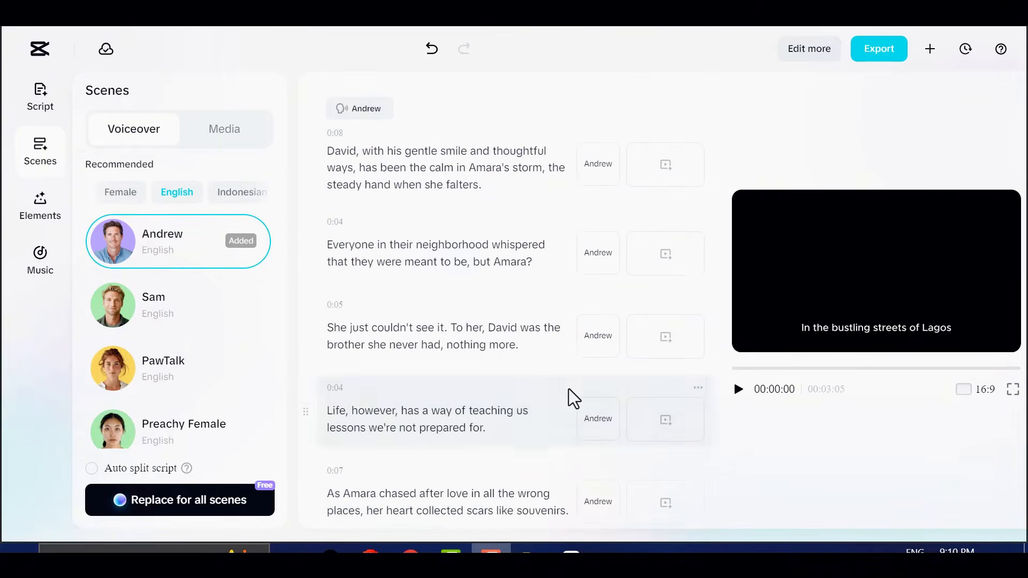
Generate AI media for all scenes in the Realistic Film style with a 16:9 aspect ratio
{"action": "left_click", "coordinate": [226, 129]}
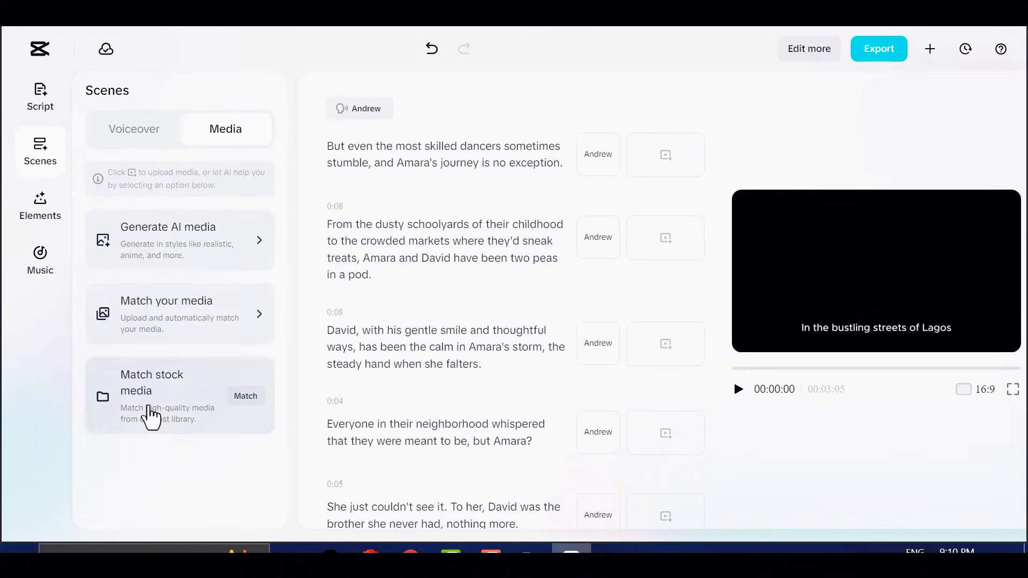
{"action": "left_click", "coordinate": [206, 245]}
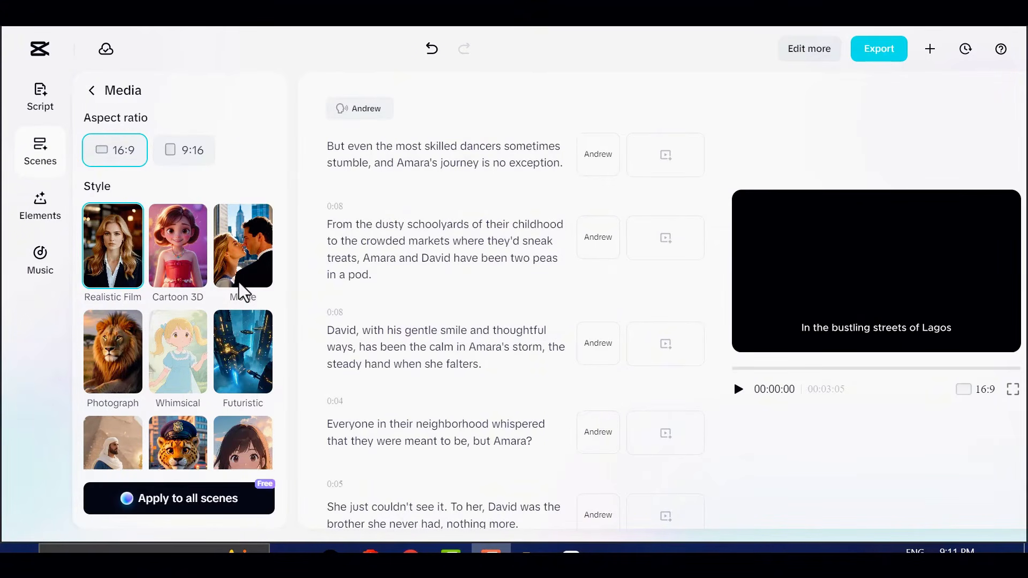
{"action": "scroll", "coordinate": [176, 308], "scroll_direction": "down", "scroll_amount": 5}
{"action": "scroll", "coordinate": [183, 231], "scroll_direction": "up", "scroll_amount": 5}
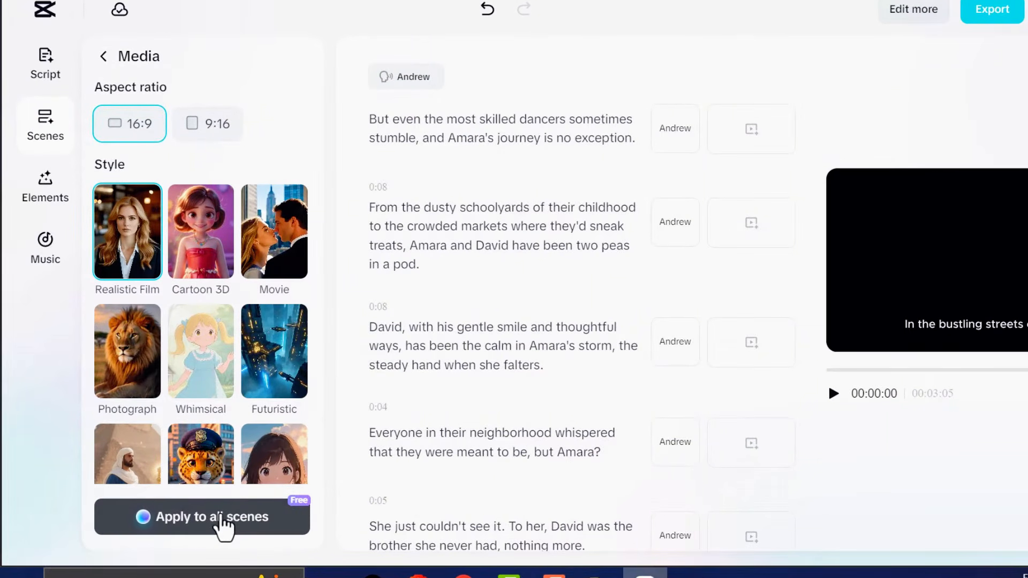
{"action": "left_click", "coordinate": [220, 518]}
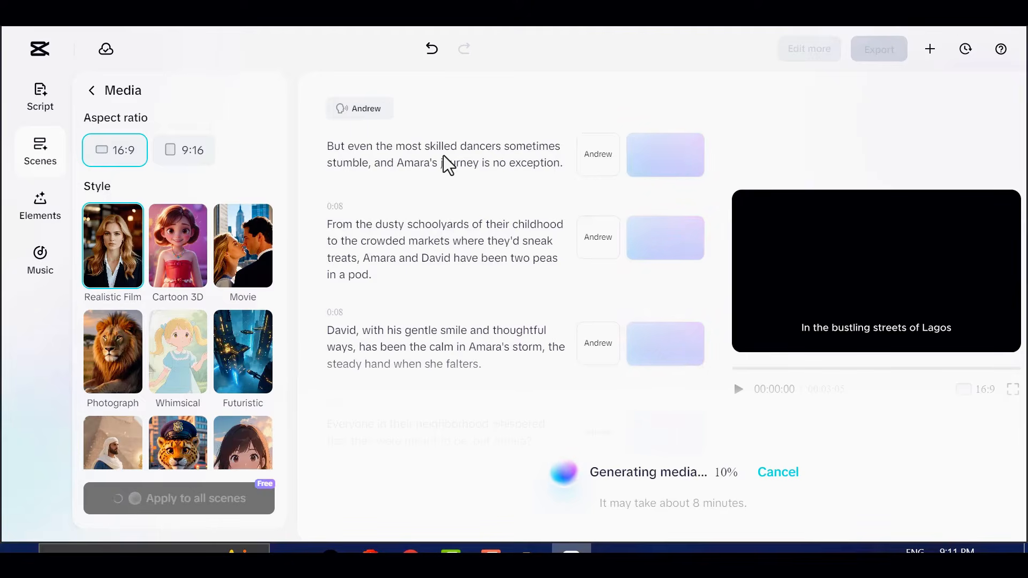
{"action": "left_click", "coordinate": [91, 91]}
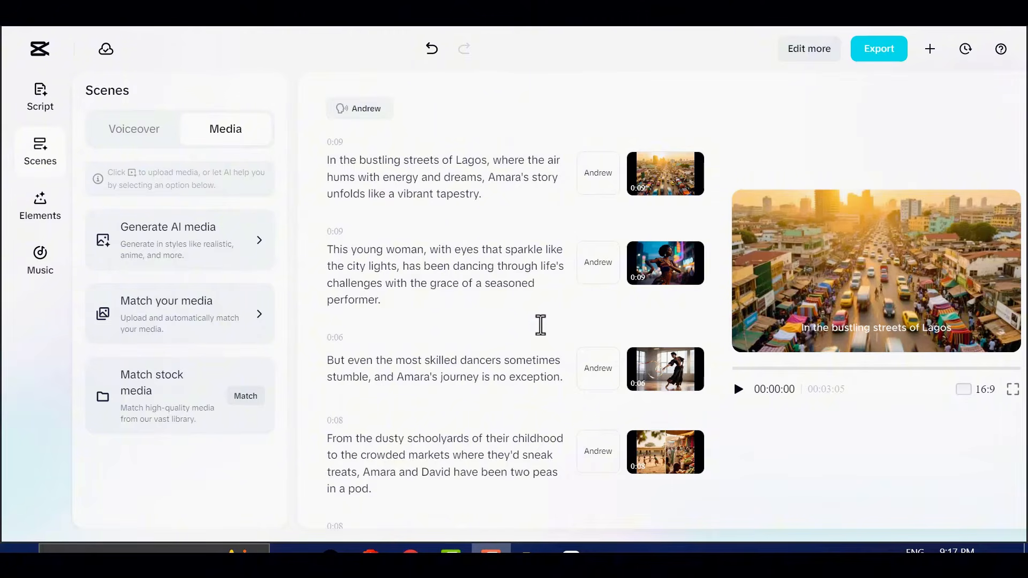
Examine the generated scene images and read the AI media description behind the opening Lagos street scene
{"action": "scroll", "coordinate": [541, 332], "scroll_direction": "down", "scroll_amount": 8}
{"action": "scroll", "coordinate": [554, 370], "scroll_direction": "down", "scroll_amount": 15}
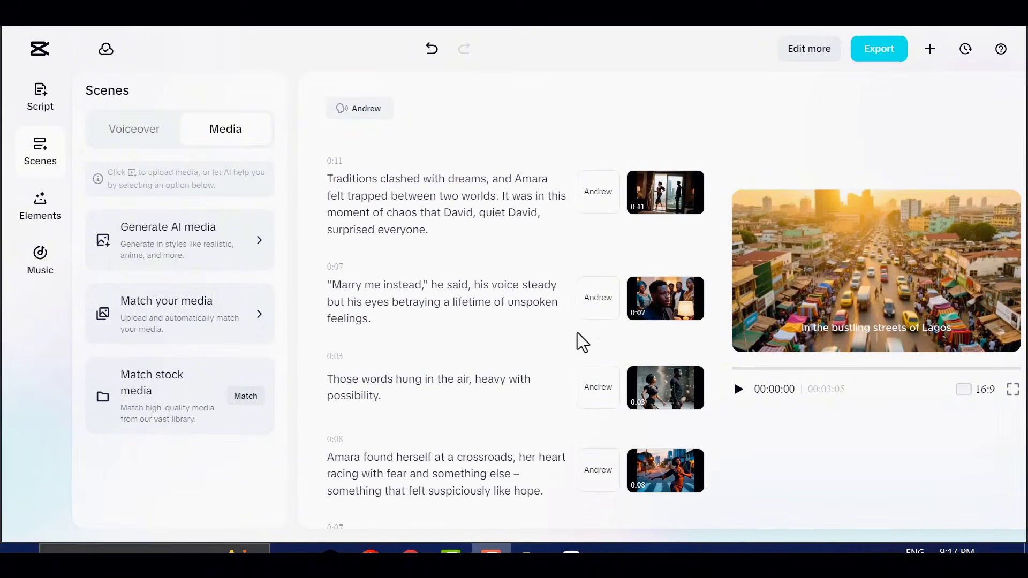
{"action": "scroll", "coordinate": [613, 348], "scroll_direction": "up", "scroll_amount": 20}
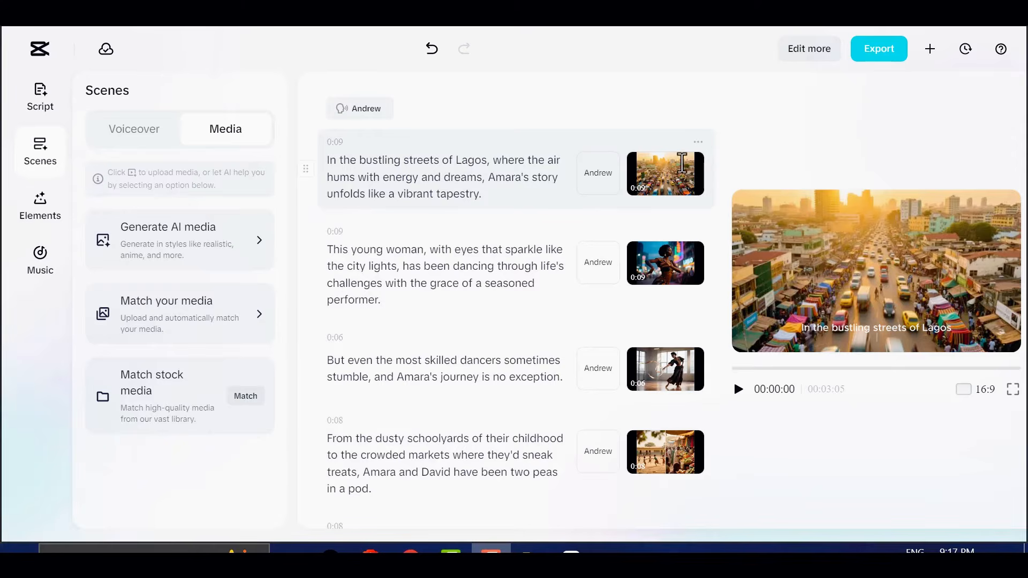
{"action": "mouse_move", "coordinate": [649, 177]}
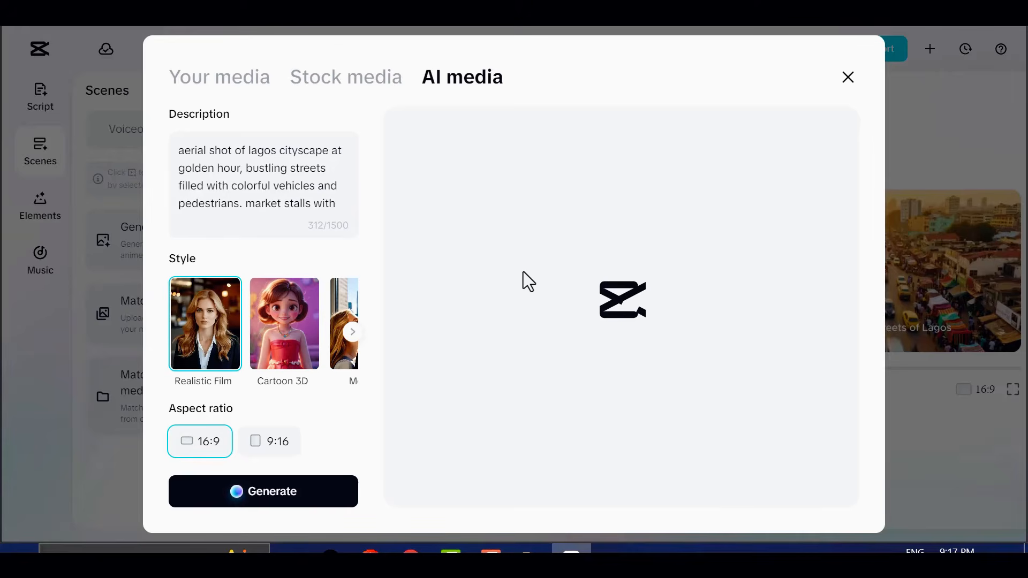
{"action": "scroll", "coordinate": [356, 178], "scroll_direction": "down", "scroll_amount": 3}
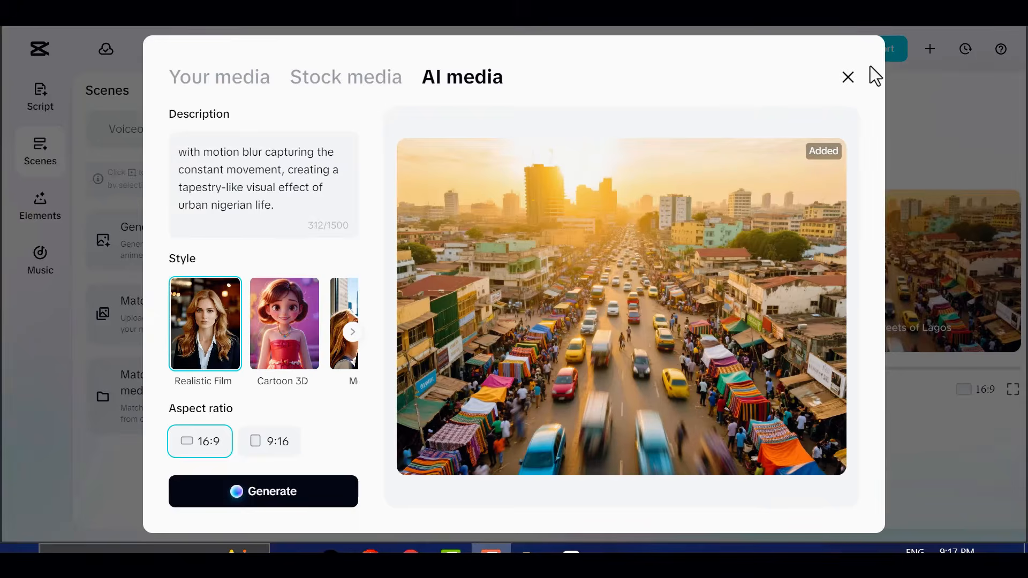
{"action": "left_click", "coordinate": [848, 77]}
{"action": "scroll", "coordinate": [600, 203], "scroll_direction": "down", "scroll_amount": 20}
{"action": "scroll", "coordinate": [629, 450], "scroll_direction": "down", "scroll_amount": 3}
{"action": "scroll", "coordinate": [622, 435], "scroll_direction": "up", "scroll_amount": 20}
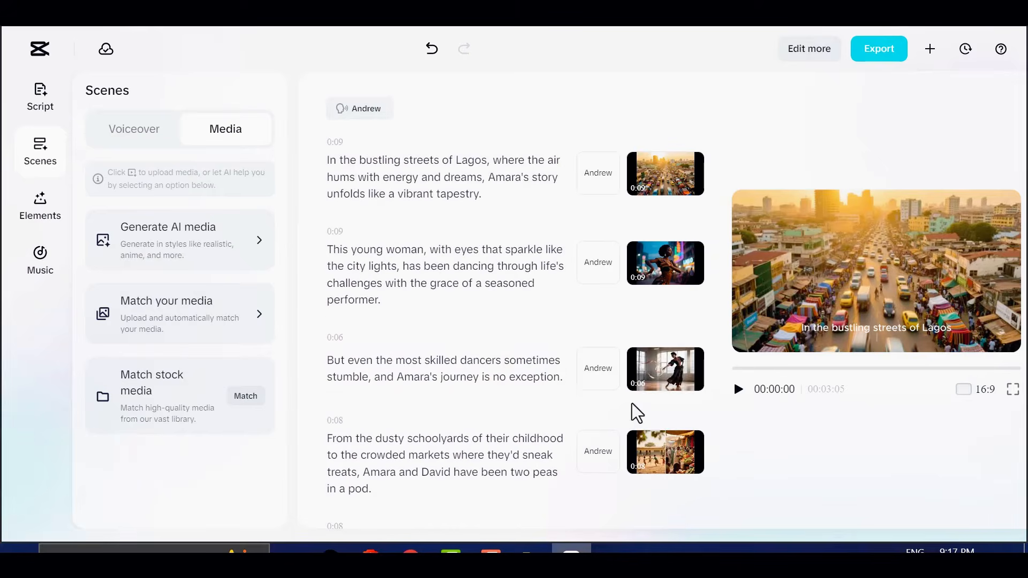
{"action": "scroll", "coordinate": [619, 327], "scroll_direction": "down", "scroll_amount": 8}
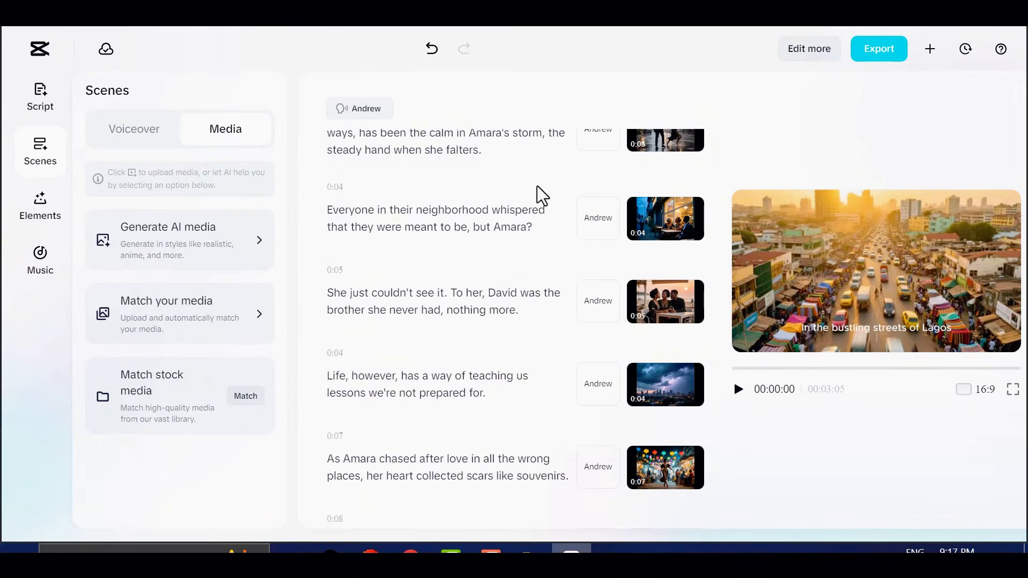
Apply AI edit to the video with keywords, sound FX and stickers disabled
{"action": "left_click", "coordinate": [42, 209]}
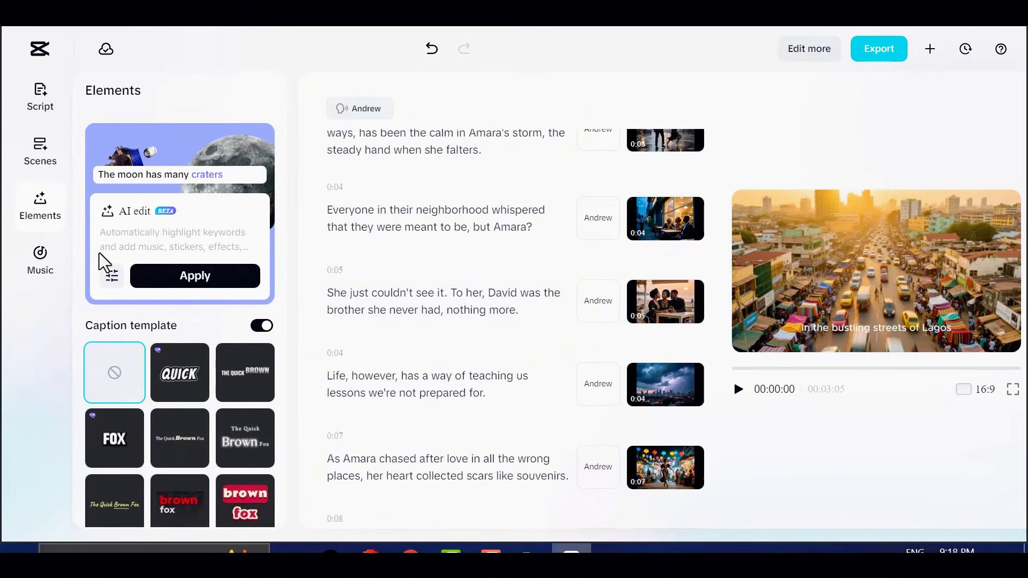
{"action": "left_click", "coordinate": [111, 276]}
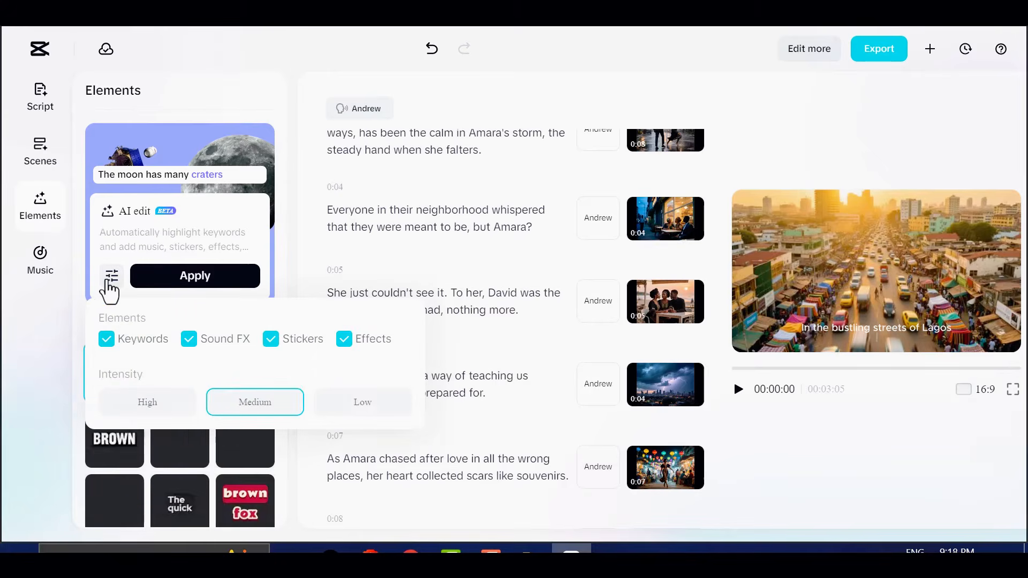
{"action": "left_click", "coordinate": [108, 340]}
{"action": "left_click", "coordinate": [193, 344]}
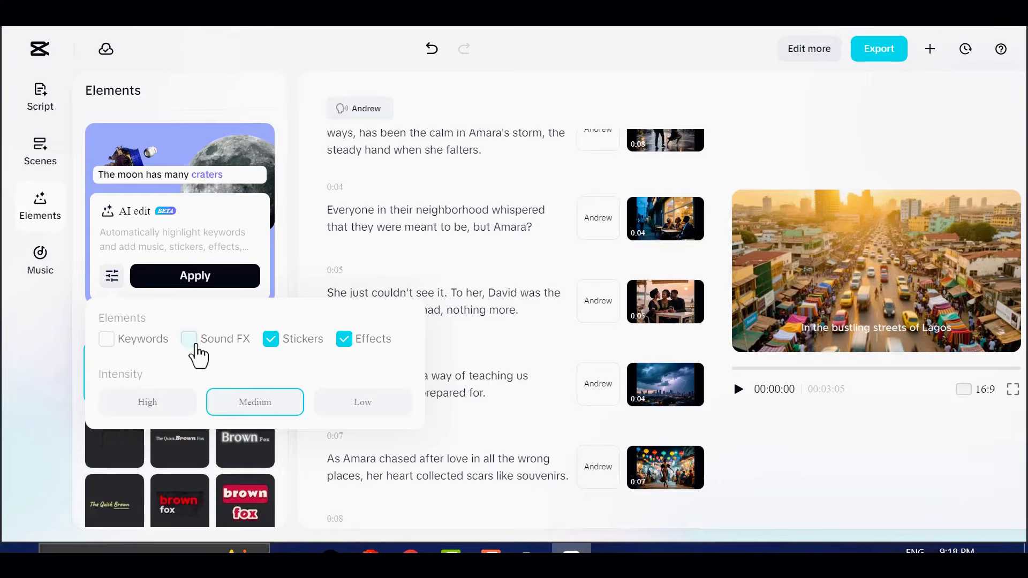
{"action": "left_click", "coordinate": [270, 343]}
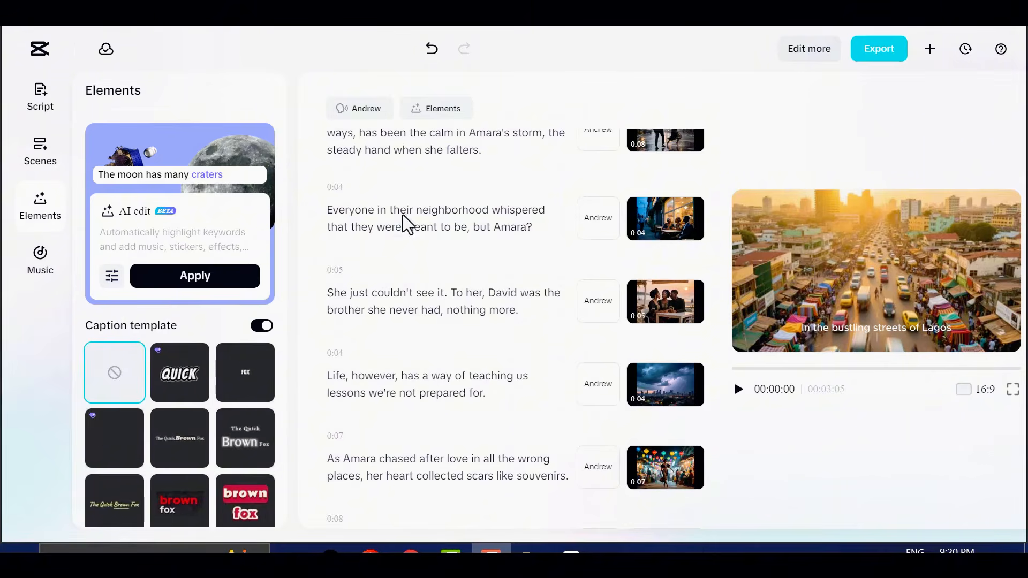
Look over all scenes of the AI-enhanced video
{"action": "scroll", "coordinate": [524, 210], "scroll_direction": "down", "scroll_amount": 20}
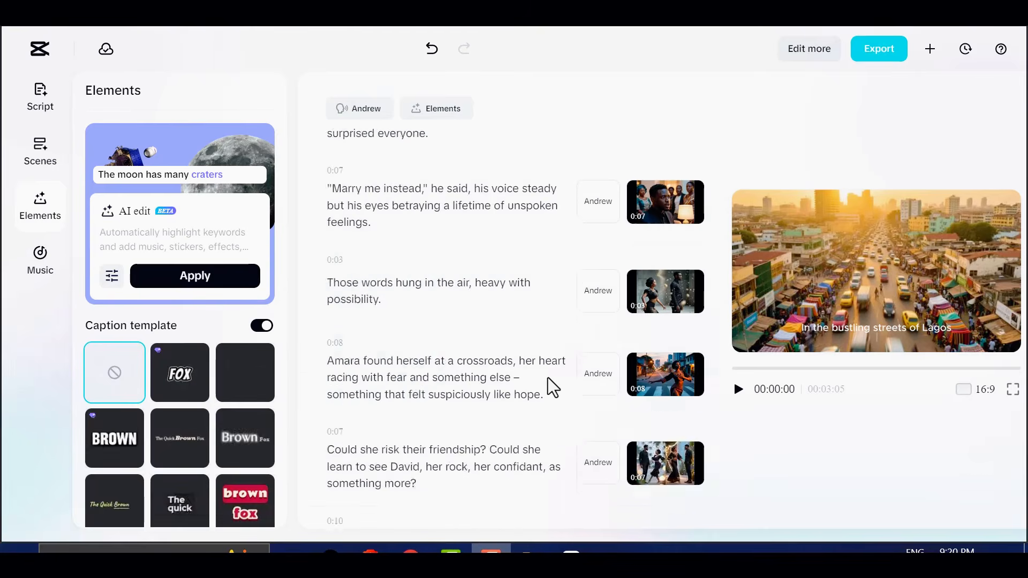
{"action": "scroll", "coordinate": [542, 439], "scroll_direction": "down", "scroll_amount": 2}
{"action": "scroll", "coordinate": [539, 434], "scroll_direction": "up", "scroll_amount": 20}
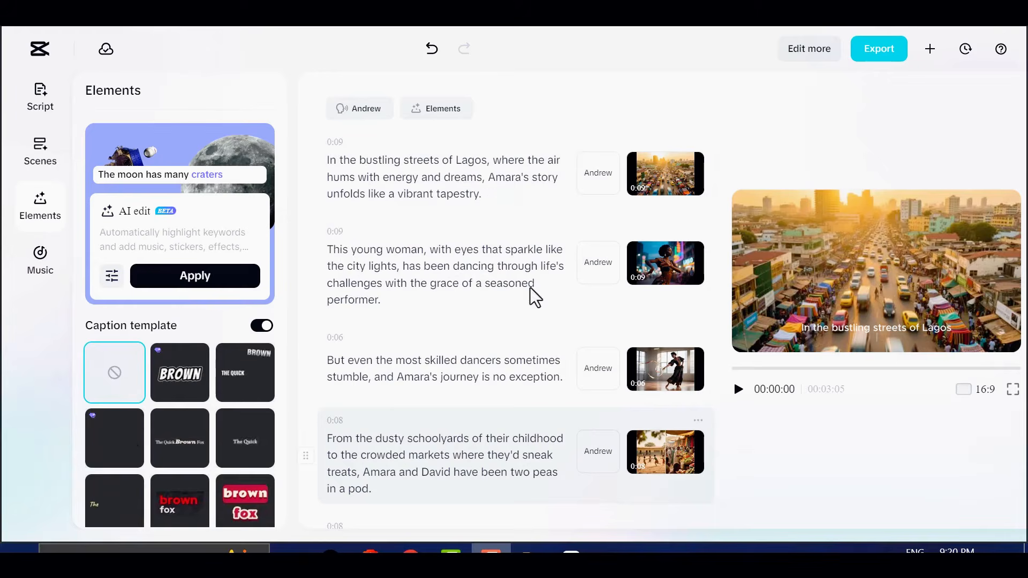
Search the music library for "magical" and look through the matching tracks
{"action": "left_click", "coordinate": [39, 259]}
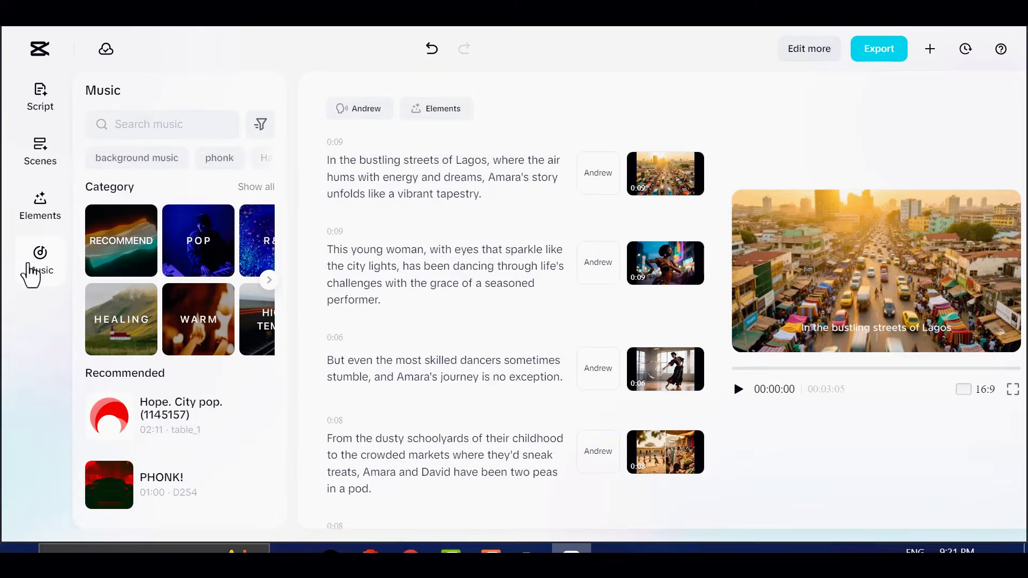
{"action": "left_click", "coordinate": [166, 126]}
{"action": "type", "text": "magic"}
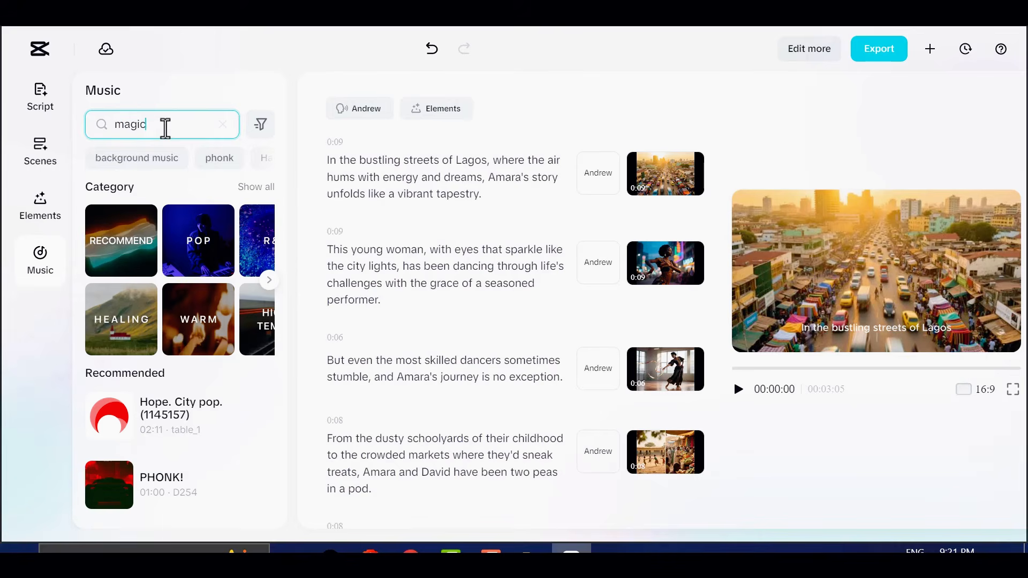
{"action": "key", "text": "Return"}
{"action": "scroll", "coordinate": [165, 264], "scroll_direction": "down", "scroll_amount": 3}
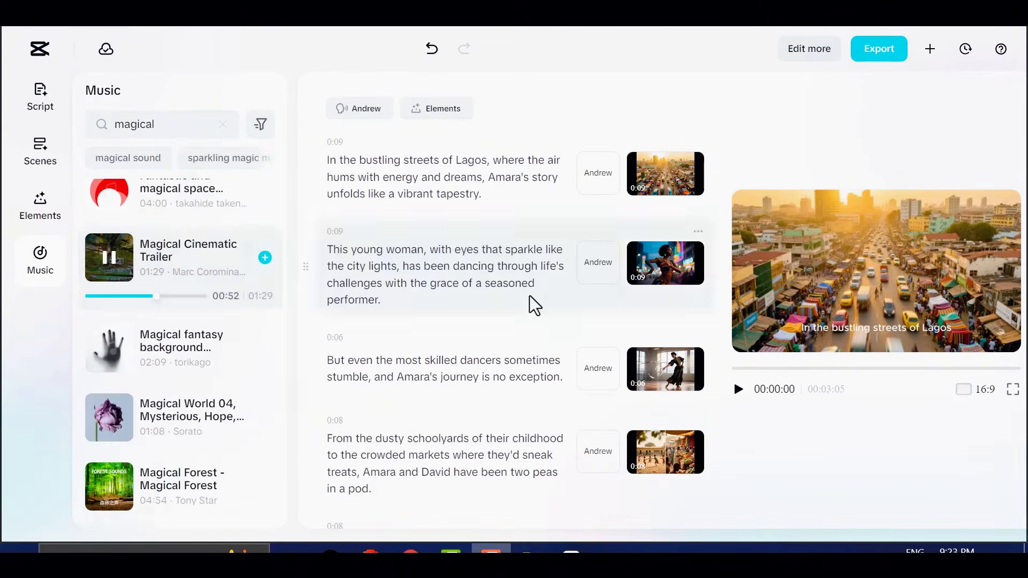
{"action": "scroll", "coordinate": [176, 225], "scroll_direction": "up", "scroll_amount": 3}
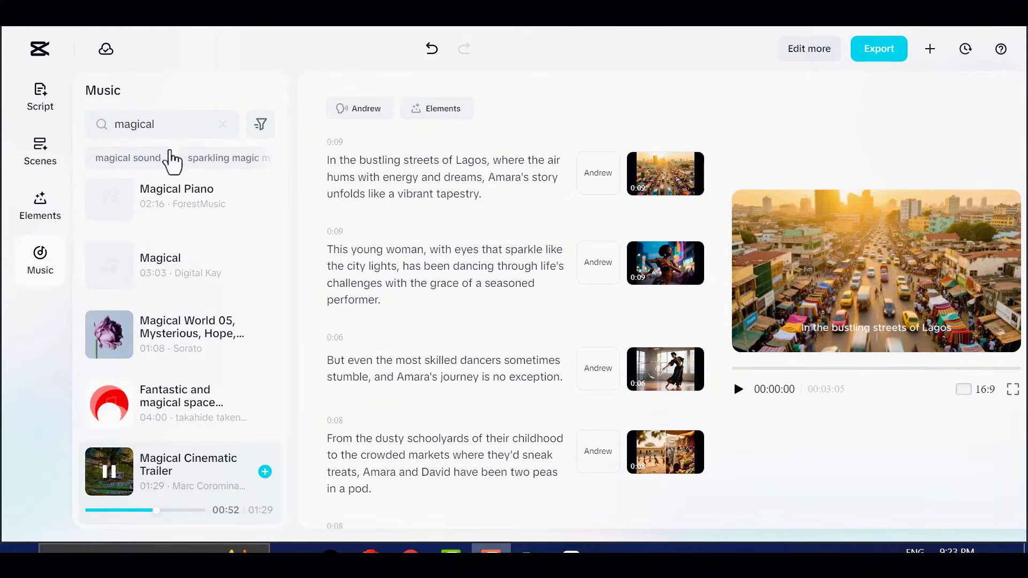
Add the Magical Cinematic Trailer track as the video's music and fine-tune its audio settings
{"action": "left_click", "coordinate": [118, 129]}
{"action": "left_click", "coordinate": [243, 95]}
{"action": "scroll", "coordinate": [161, 394], "scroll_direction": "down", "scroll_amount": 2}
{"action": "left_click", "coordinate": [109, 365]}
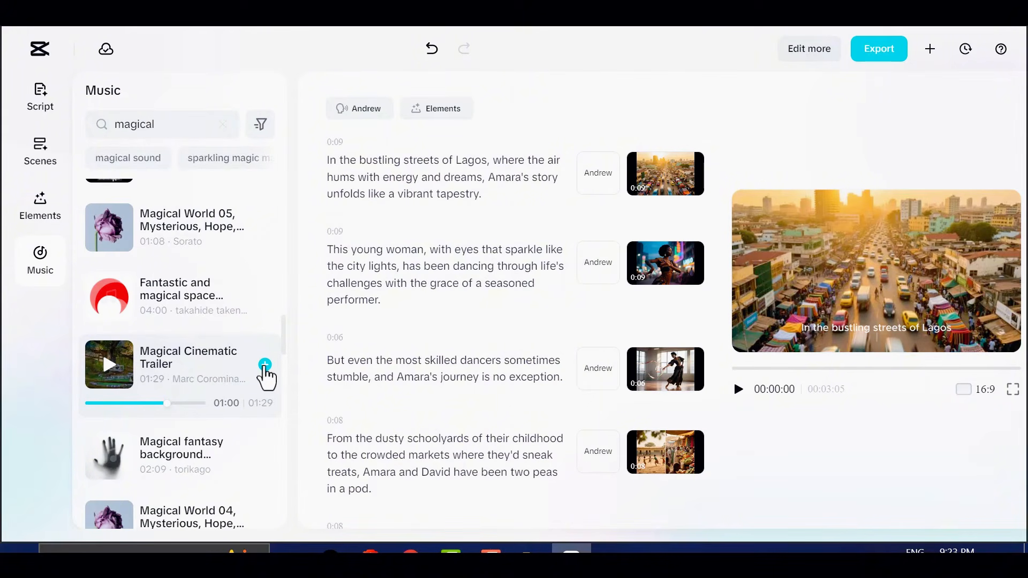
{"action": "left_click", "coordinate": [264, 365]}
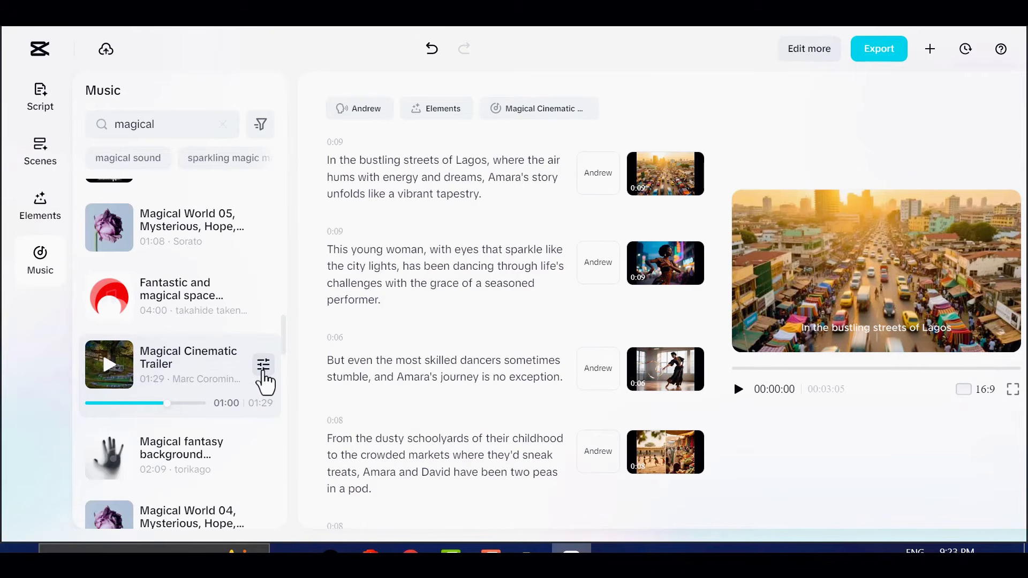
{"action": "left_click", "coordinate": [263, 366]}
{"action": "left_click_drag", "start_coordinate": [220, 424], "coordinate": [217, 425]}
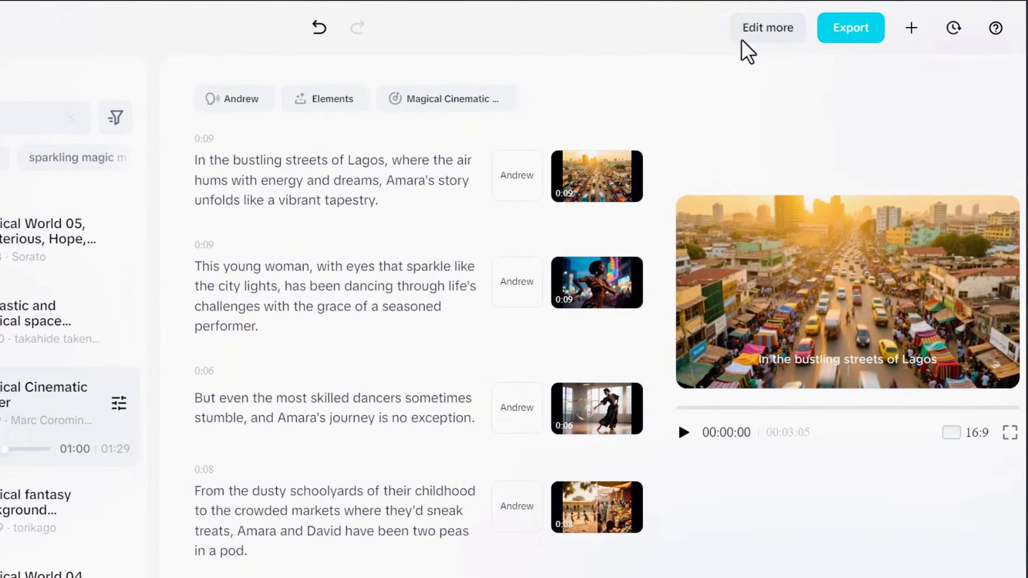
Open the project in the full timeline editor for further editing and look over its caption and scene tracks
{"action": "left_click", "coordinate": [771, 38]}
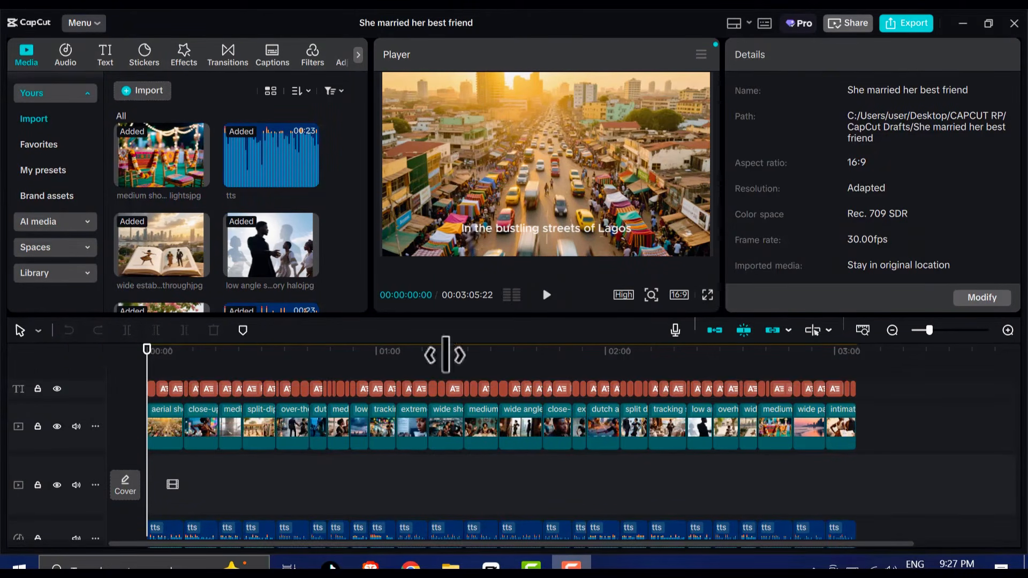
{"action": "left_click_drag", "start_coordinate": [150, 379], "coordinate": [470, 416]}
{"action": "left_click_drag", "start_coordinate": [527, 425], "coordinate": [140, 505]}
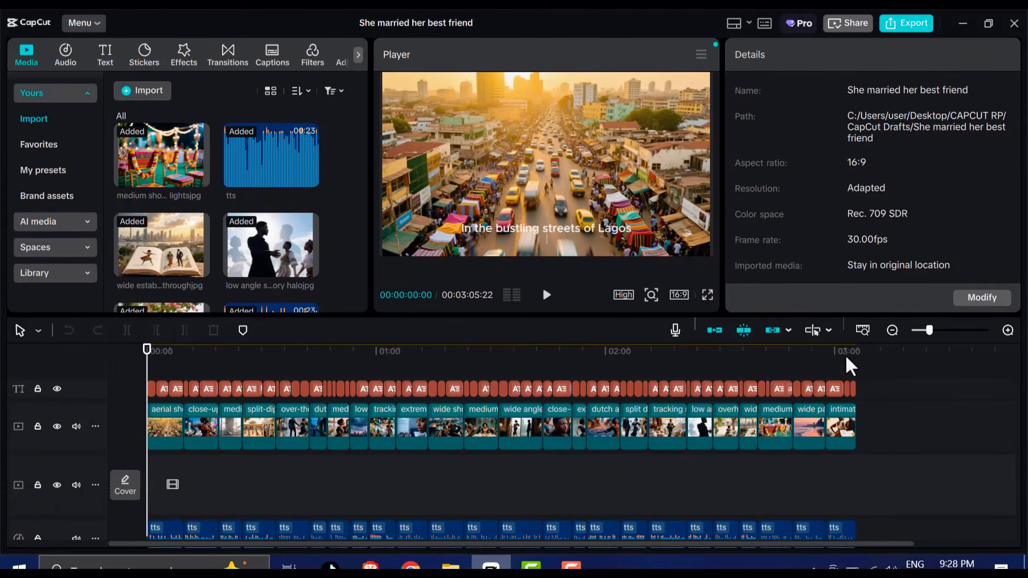
Add the Black Fade transition between the first two scenes and apply it to all scene cuts
{"action": "left_click", "coordinate": [227, 51]}
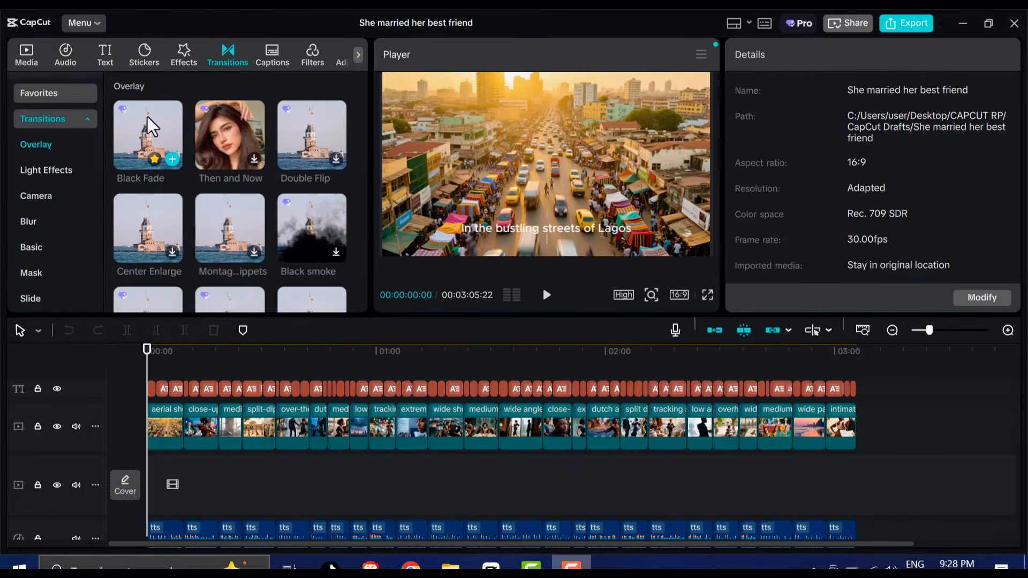
{"action": "left_click_drag", "start_coordinate": [147, 117], "coordinate": [186, 433]}
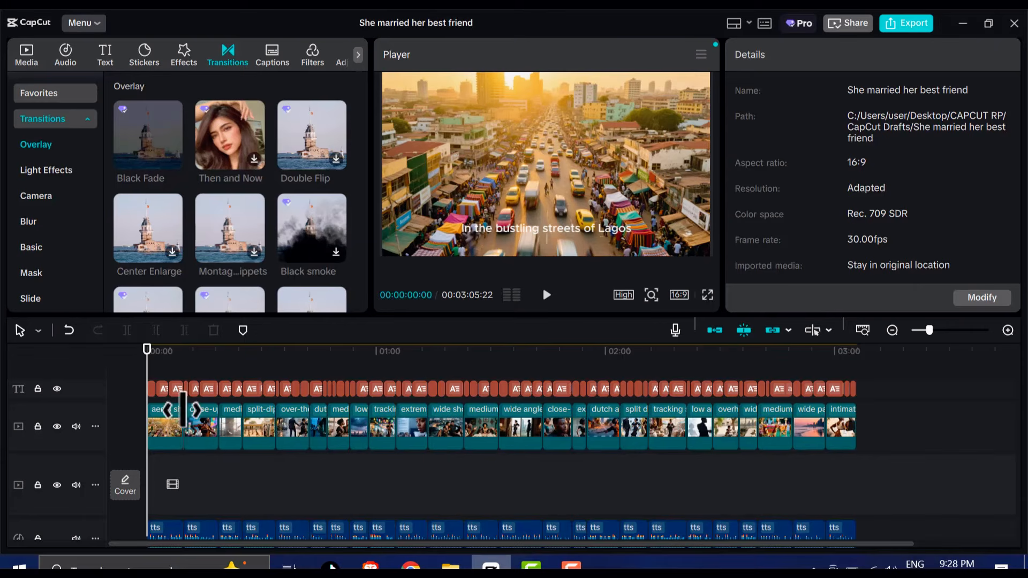
{"action": "left_click", "coordinate": [1005, 330]}
{"action": "left_click", "coordinate": [1004, 330]}
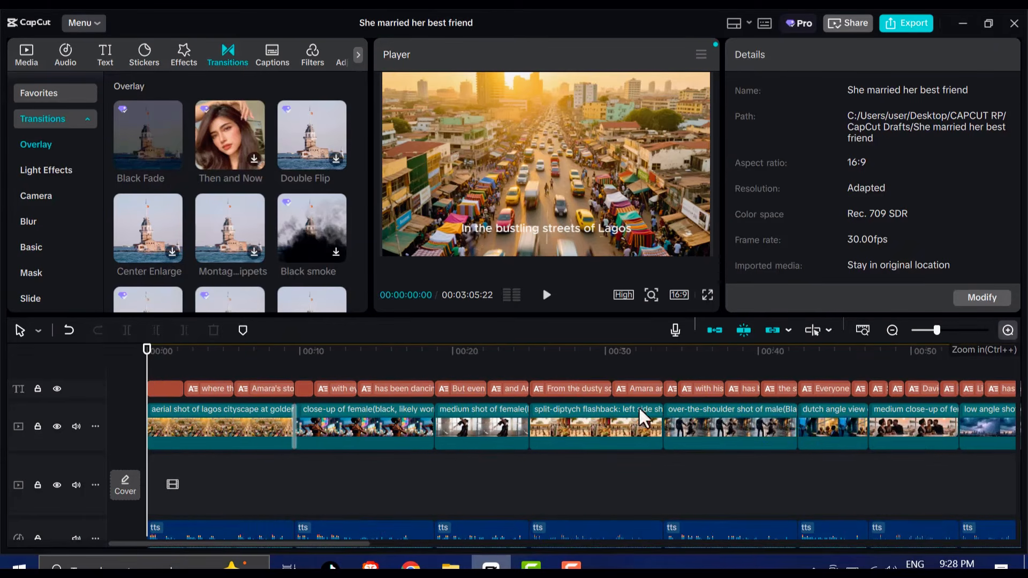
{"action": "left_click", "coordinate": [1004, 330]}
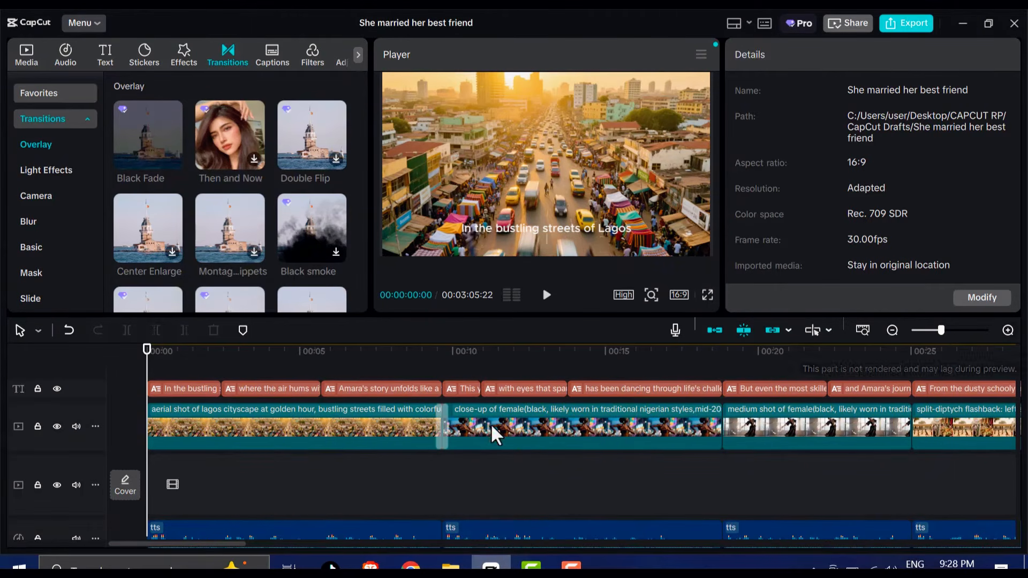
{"action": "left_click", "coordinate": [442, 426]}
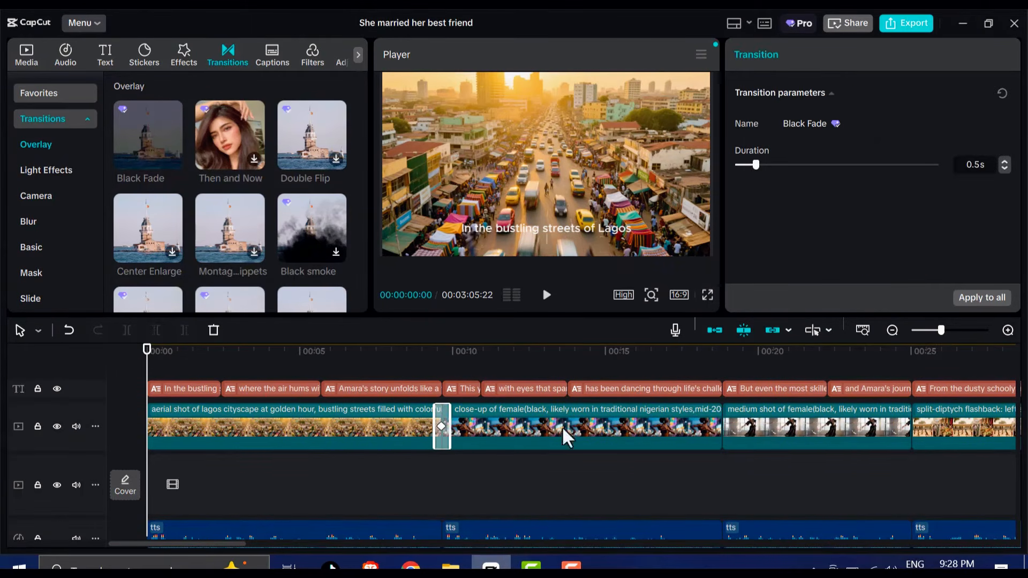
{"action": "left_click", "coordinate": [974, 298]}
Play back part of the second scene, and lock and hide the captions track
{"action": "left_click_drag", "start_coordinate": [148, 350], "coordinate": [635, 384]}
{"action": "left_click", "coordinate": [546, 298]}
{"action": "left_click", "coordinate": [547, 298]}
{"action": "left_click", "coordinate": [37, 390]}
{"action": "left_click", "coordinate": [56, 389]}
{"action": "scroll", "coordinate": [317, 503], "scroll_direction": "down", "scroll_amount": 1}
Open the AI video generator and look over its image-to-video options, including model, motion speed and camera control
{"action": "left_click", "coordinate": [28, 53]}
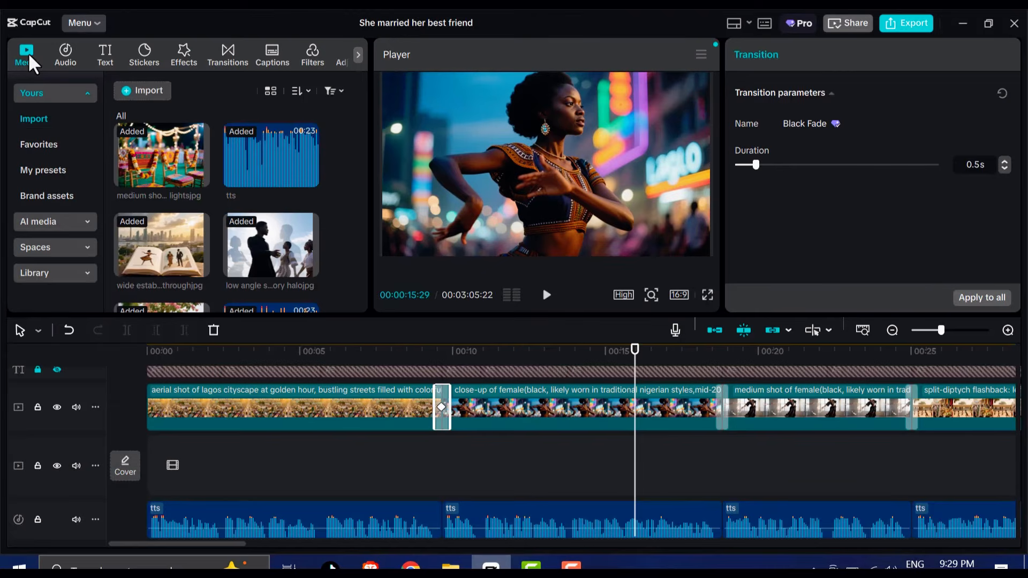
{"action": "left_click", "coordinate": [51, 221]}
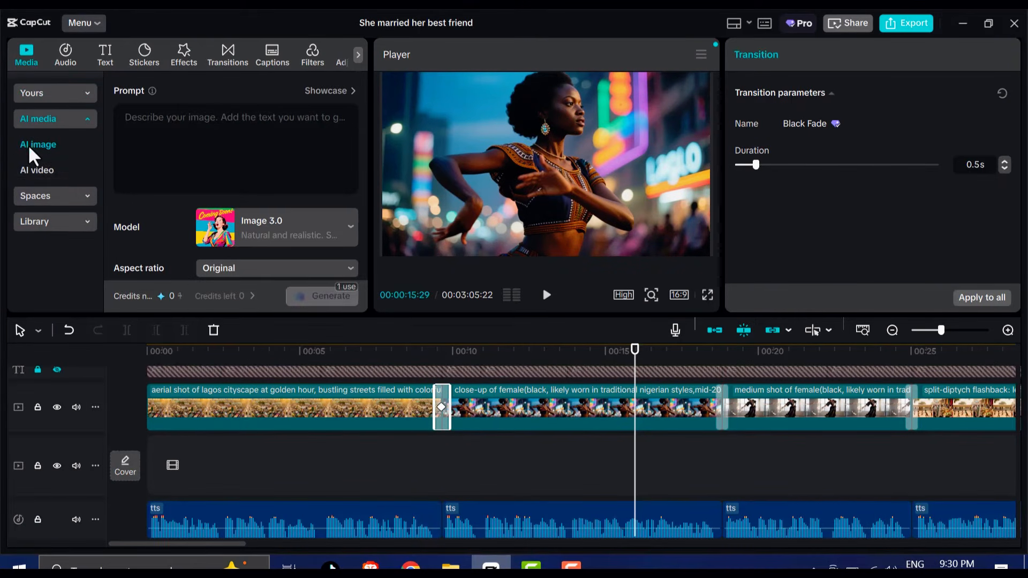
{"action": "left_click", "coordinate": [51, 170]}
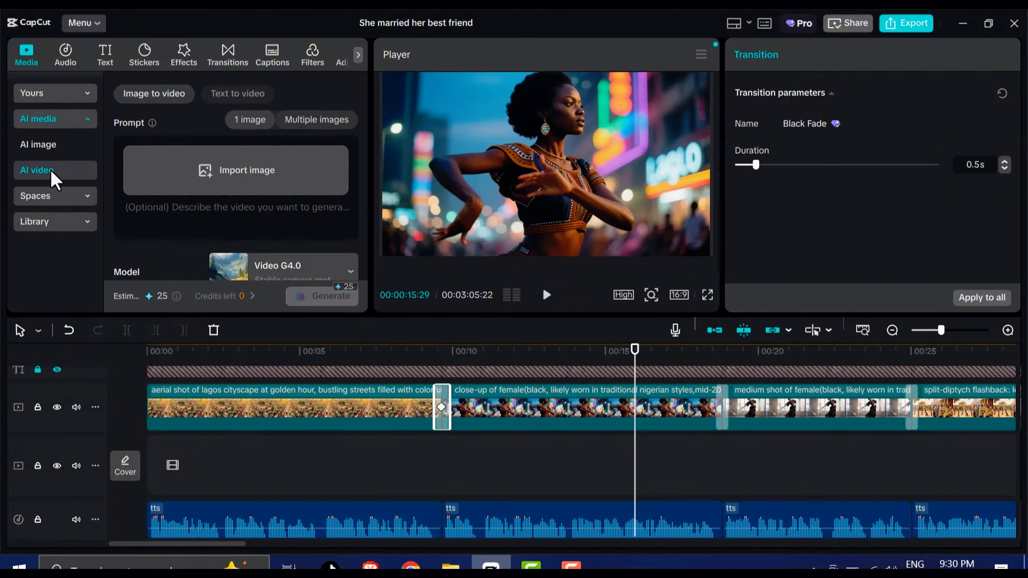
{"action": "scroll", "coordinate": [228, 233], "scroll_direction": "down", "scroll_amount": 2}
{"action": "scroll", "coordinate": [218, 203], "scroll_direction": "up", "scroll_amount": 2}
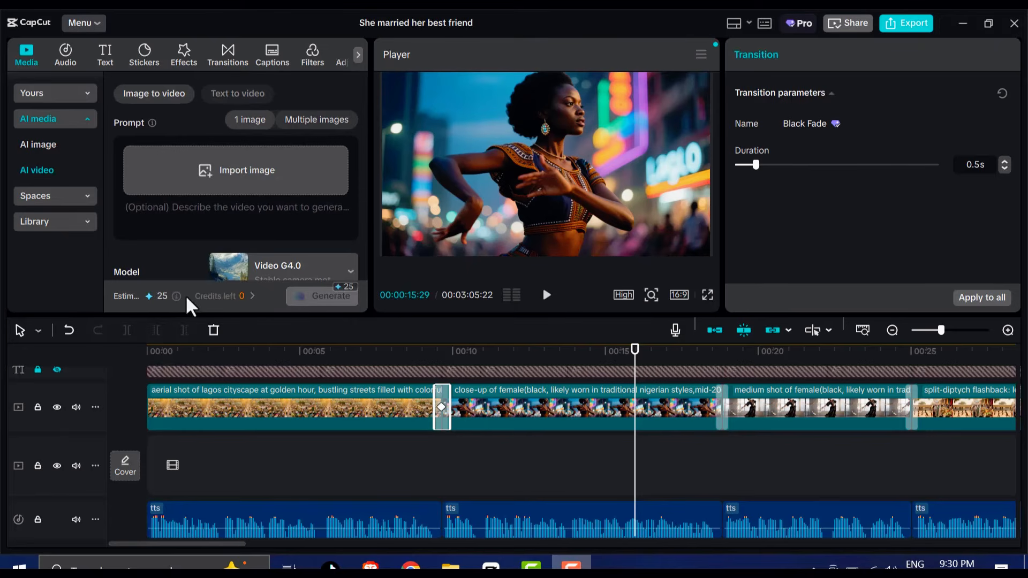
{"action": "scroll", "coordinate": [159, 207], "scroll_direction": "down", "scroll_amount": 2}
{"action": "scroll", "coordinate": [161, 211], "scroll_direction": "up", "scroll_amount": 2}
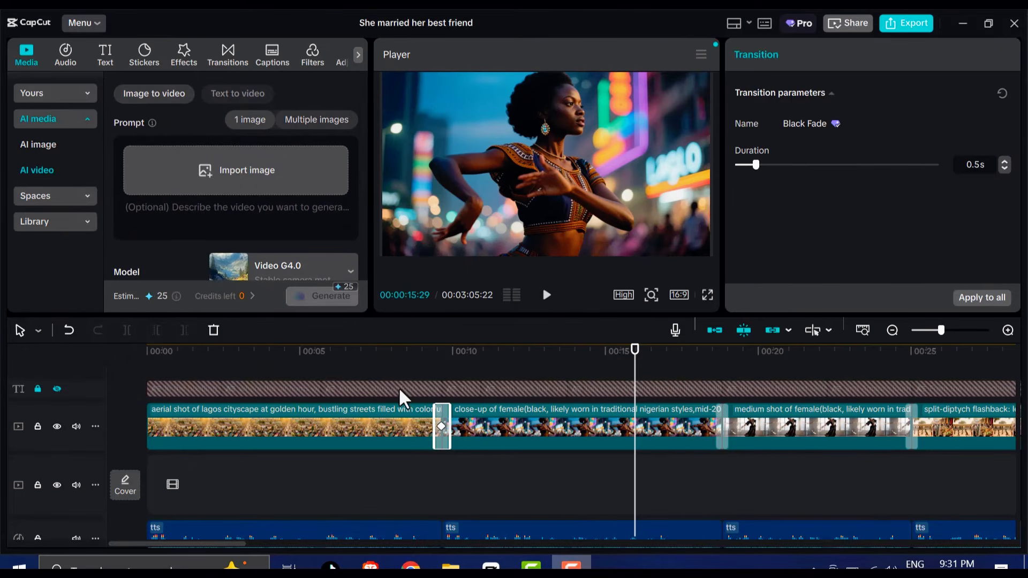
{"action": "scroll", "coordinate": [324, 184], "scroll_direction": "down", "scroll_amount": 2}
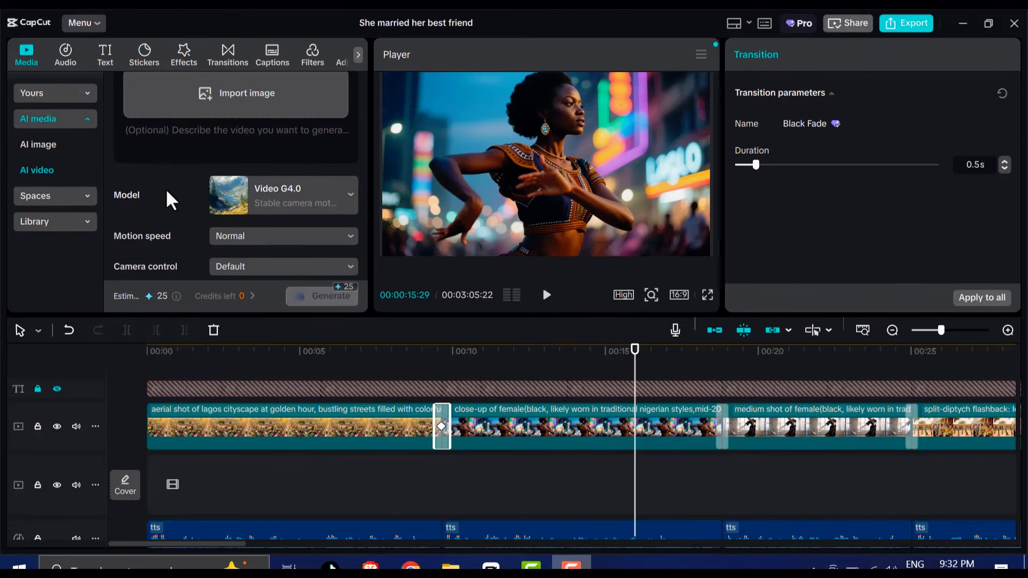
{"action": "scroll", "coordinate": [234, 242], "scroll_direction": "up", "scroll_amount": 3}
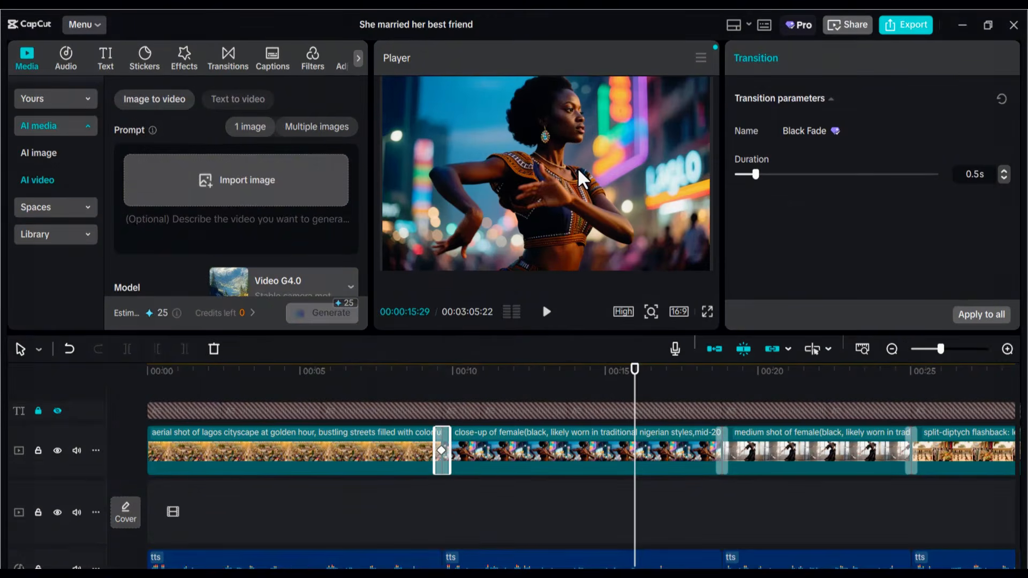
Locate the image file of the opening Lagos cityscape scene and import it as the image-to-video source
{"action": "right_click", "coordinate": [245, 426]}
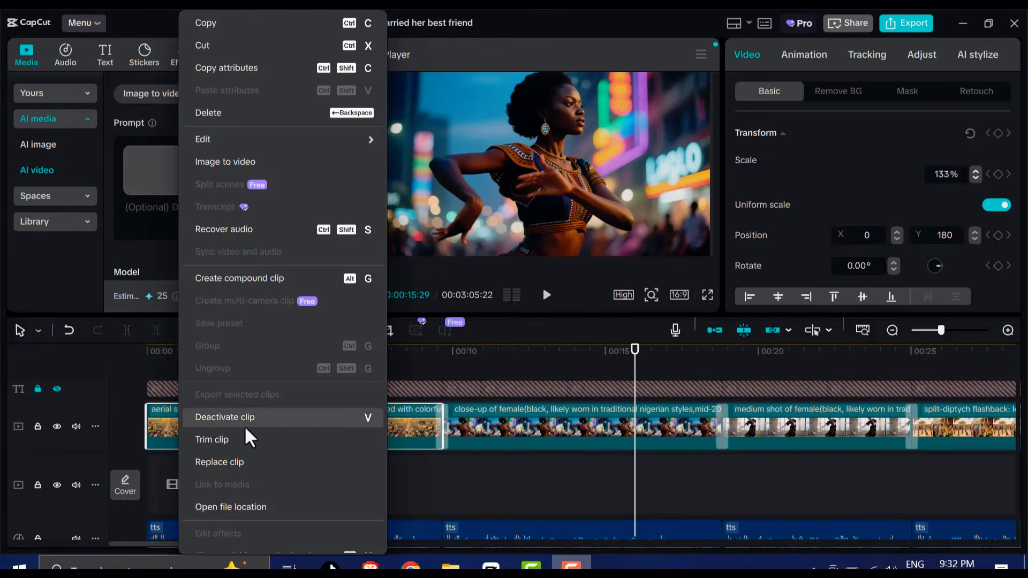
{"action": "left_click", "coordinate": [248, 508]}
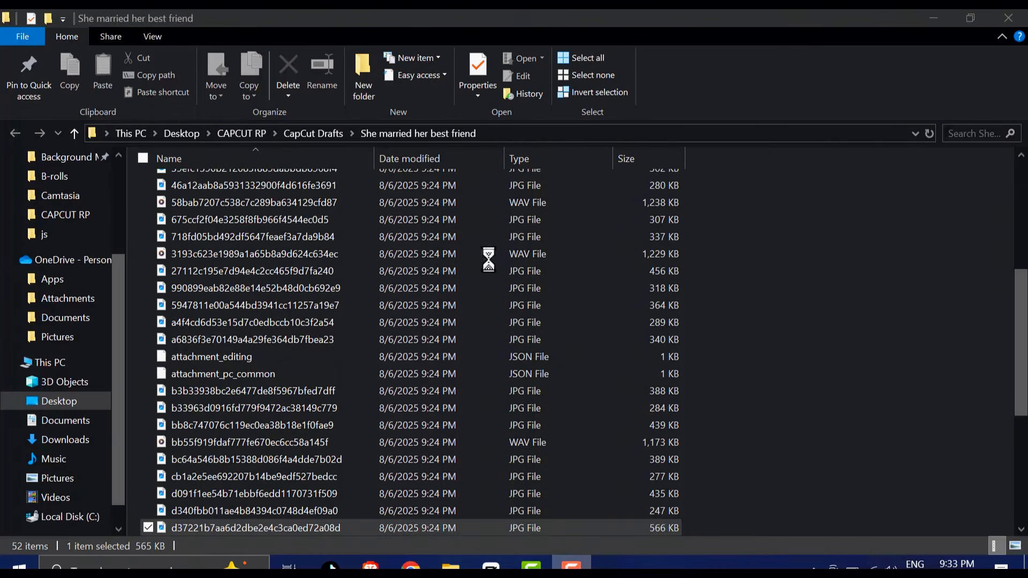
{"action": "left_click", "coordinate": [156, 35]}
{"action": "left_click", "coordinate": [328, 60]}
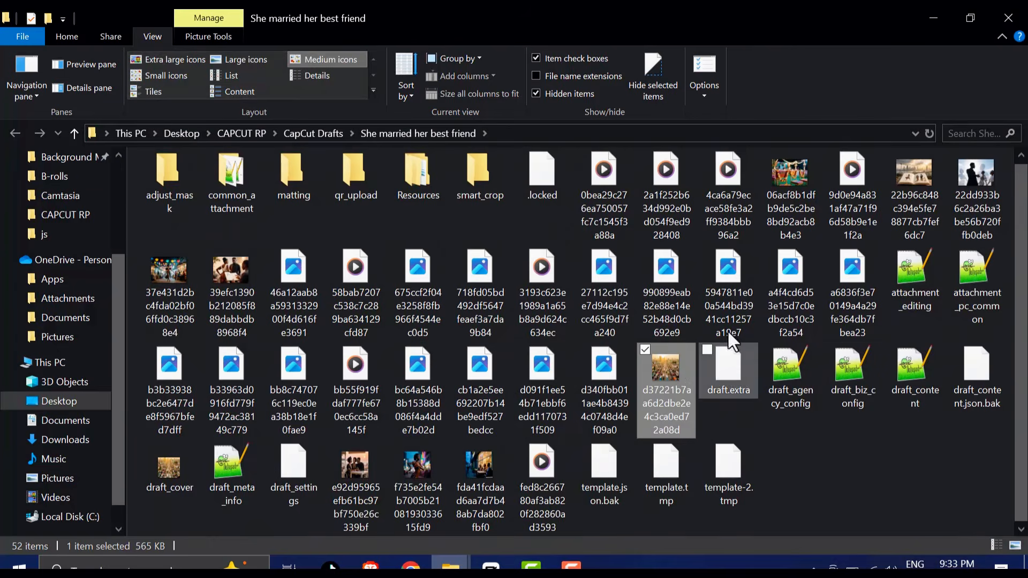
{"action": "left_click_drag", "start_coordinate": [667, 365], "coordinate": [213, 178]}
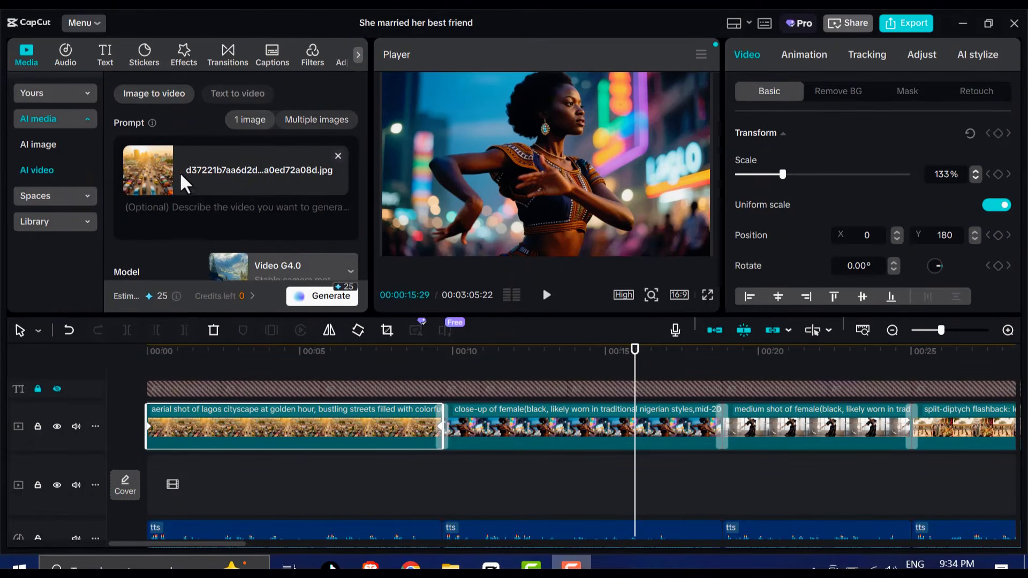
Enter the prompt "cars moving on the busy road" for the imported image and choose the Seedance model
{"action": "right_click", "coordinate": [181, 213]}
{"action": "left_click", "coordinate": [208, 299]}
{"action": "left_click_drag", "start_coordinate": [291, 207], "coordinate": [117, 208]}
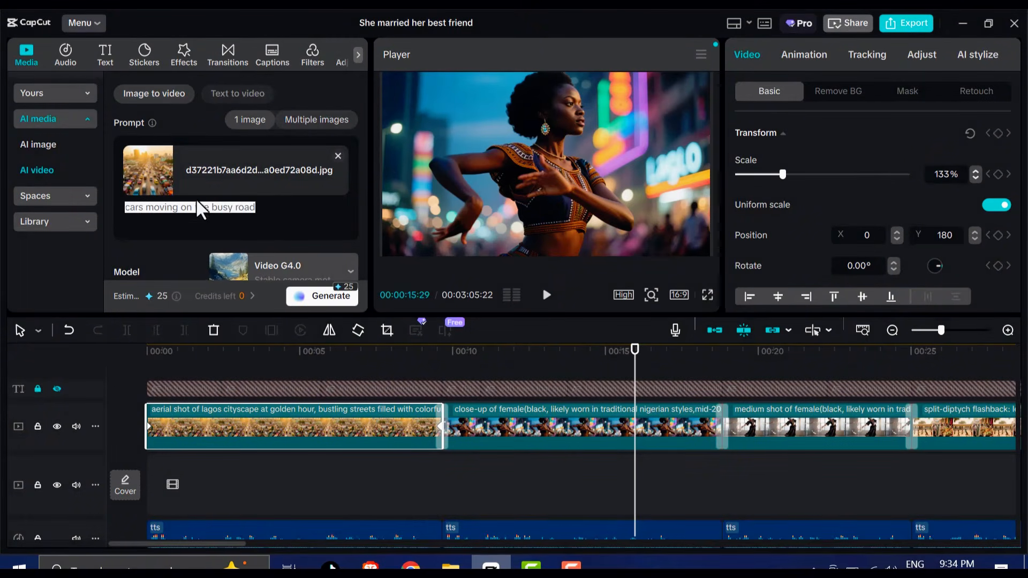
{"action": "scroll", "coordinate": [279, 225], "scroll_direction": "down", "scroll_amount": 2}
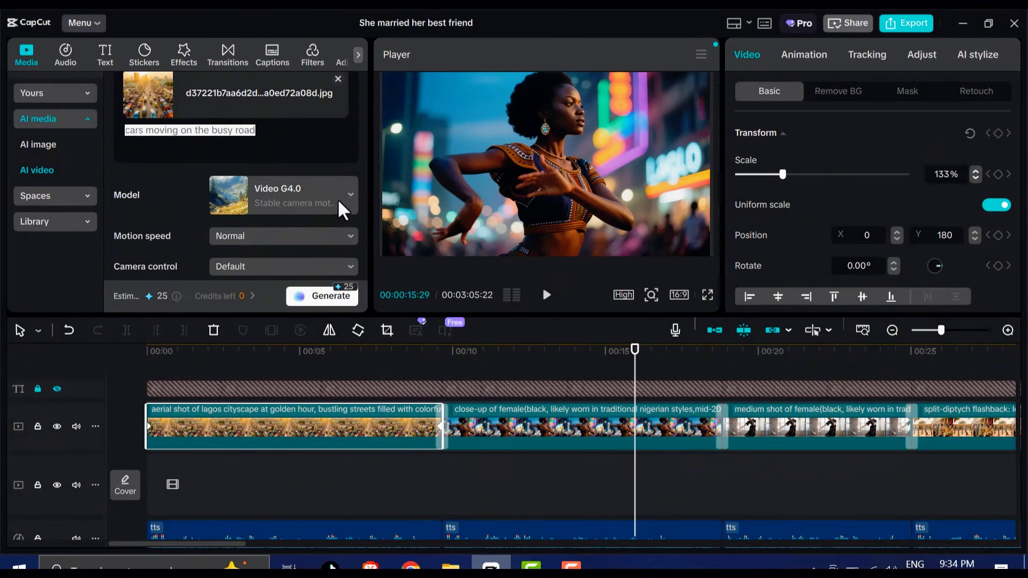
{"action": "left_click", "coordinate": [349, 196]}
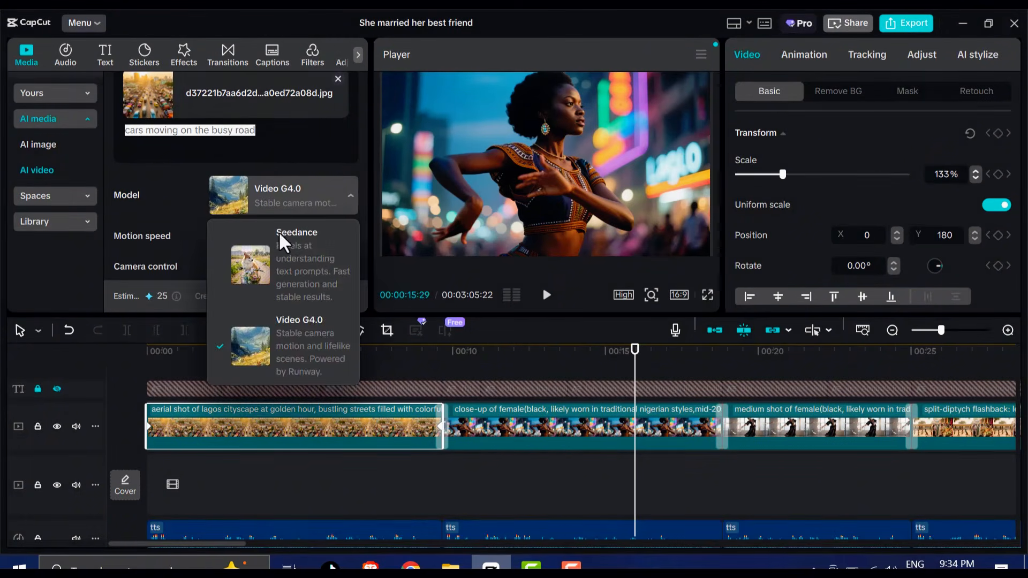
{"action": "left_click", "coordinate": [306, 262]}
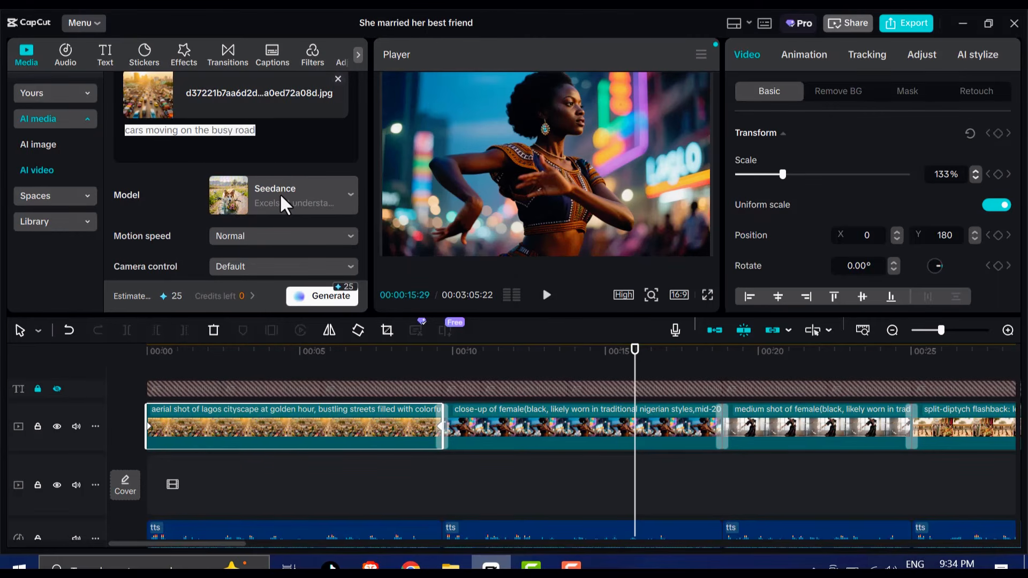
Set the AI video to Normal motion speed, 5s duration and 16:9 aspect ratio, and try to generate it
{"action": "left_click", "coordinate": [291, 236]}
{"action": "left_click", "coordinate": [291, 238]}
{"action": "left_click", "coordinate": [240, 262]}
{"action": "left_click", "coordinate": [172, 262]}
{"action": "scroll", "coordinate": [194, 211], "scroll_direction": "down", "scroll_amount": 2}
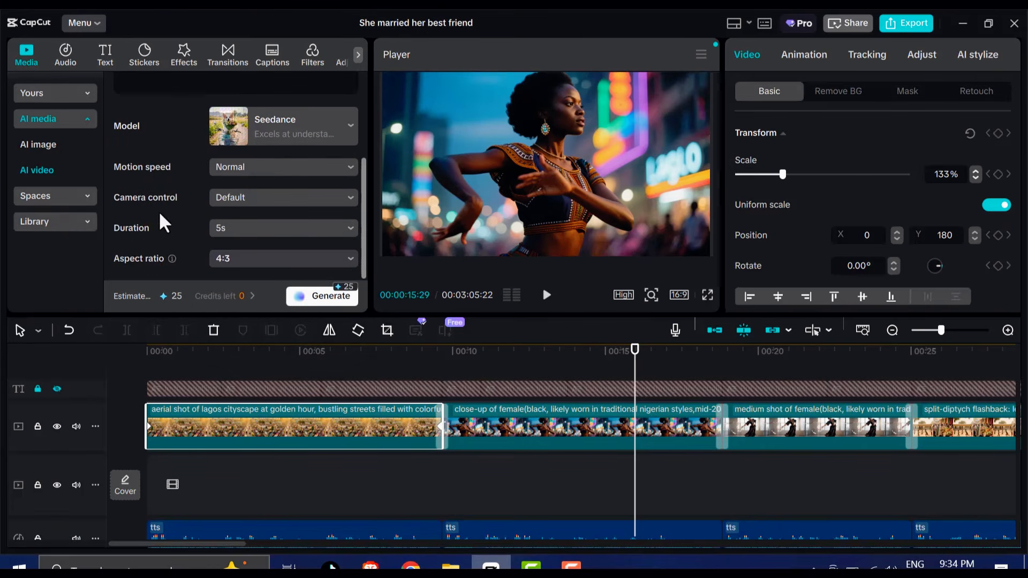
{"action": "left_click", "coordinate": [270, 229]}
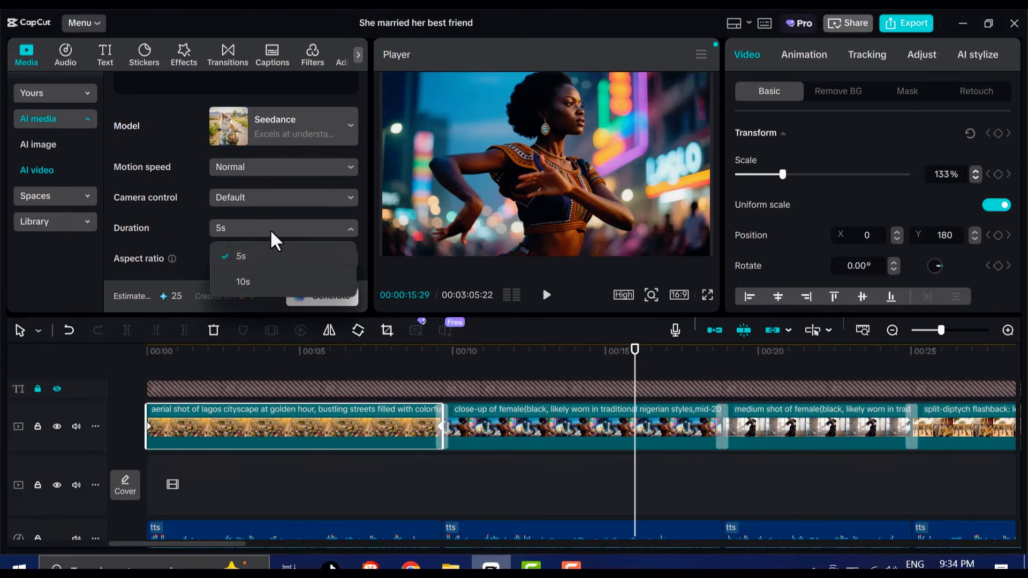
{"action": "left_click", "coordinate": [255, 254]}
{"action": "left_click", "coordinate": [255, 259]}
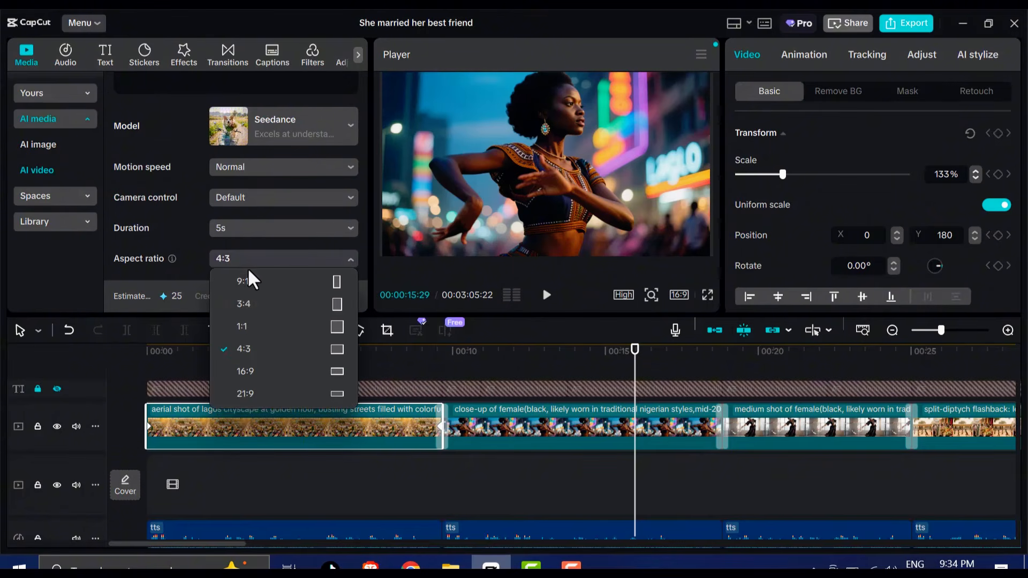
{"action": "left_click", "coordinate": [300, 371]}
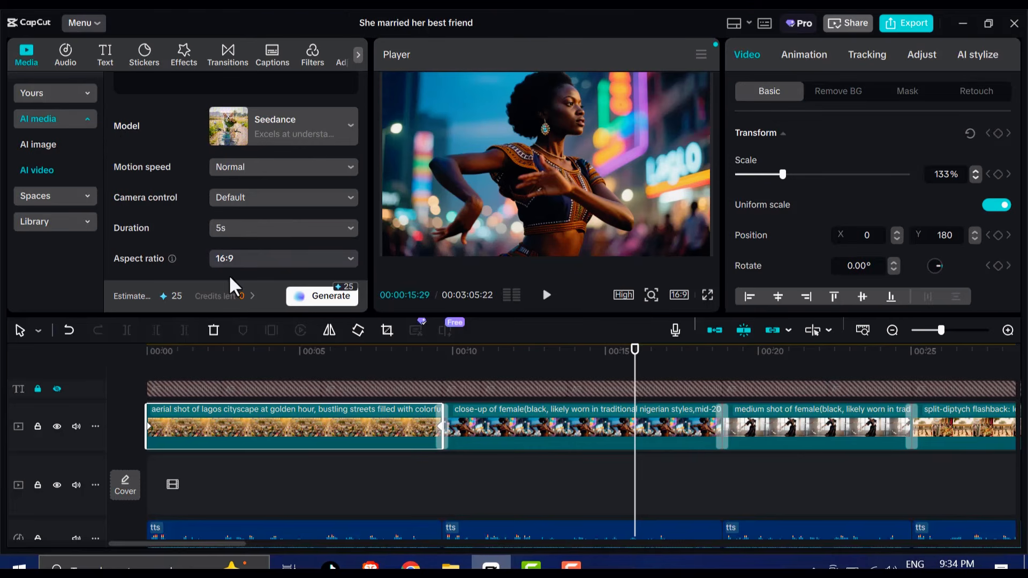
{"action": "left_click", "coordinate": [320, 295]}
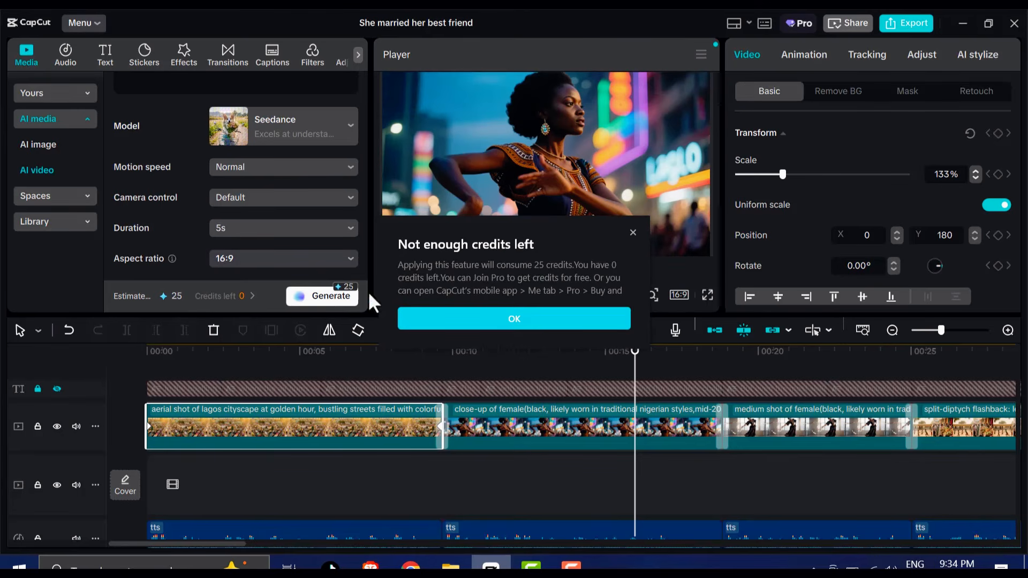
{"action": "left_click", "coordinate": [633, 232]}
Unlock and unhide the captions track and apply the yellow, bold "The quick" text template to all captions
{"action": "left_click", "coordinate": [56, 389]}
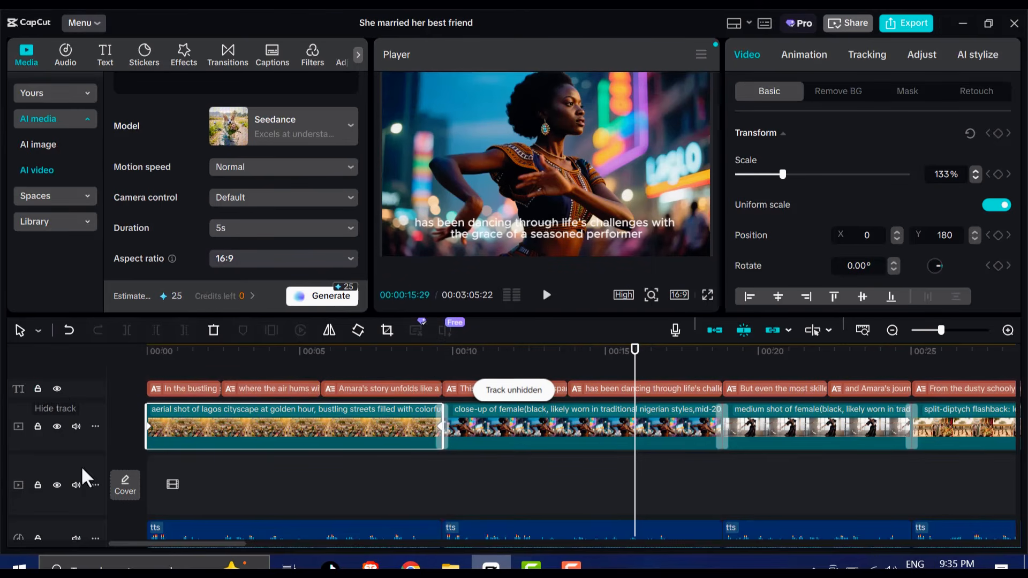
{"action": "left_click", "coordinate": [189, 388]}
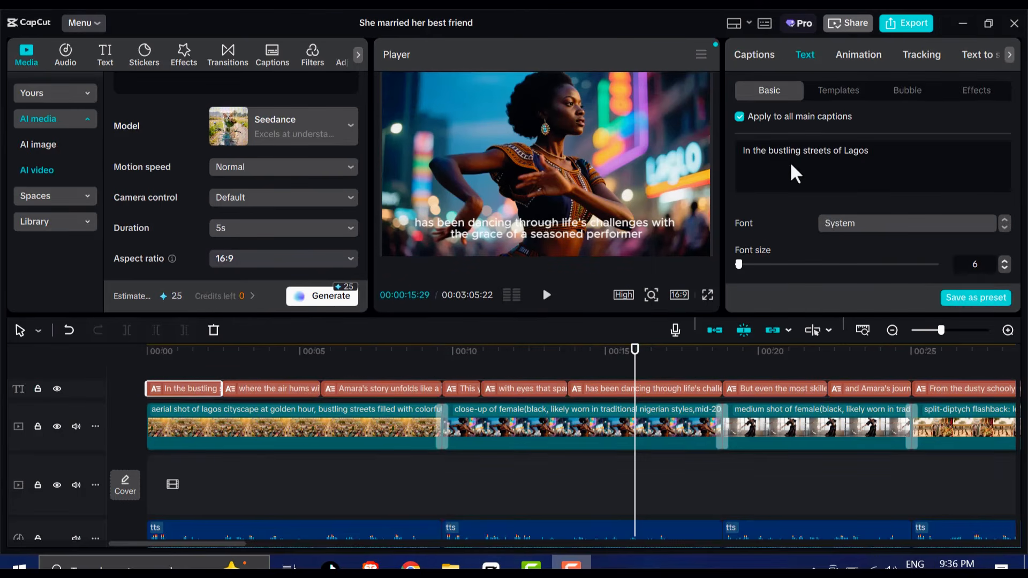
{"action": "left_click", "coordinate": [824, 96]}
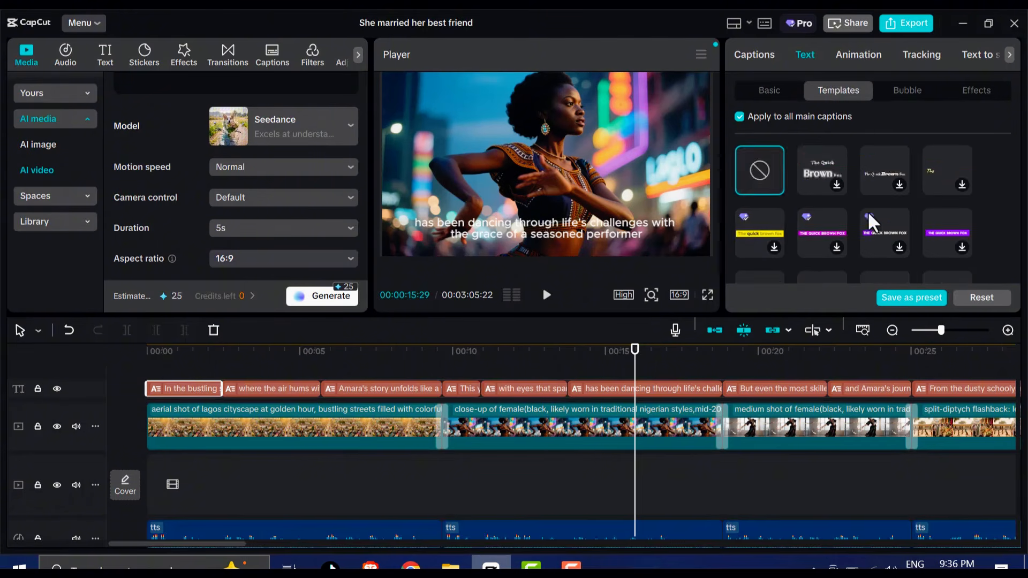
{"action": "scroll", "coordinate": [879, 192], "scroll_direction": "down", "scroll_amount": 10}
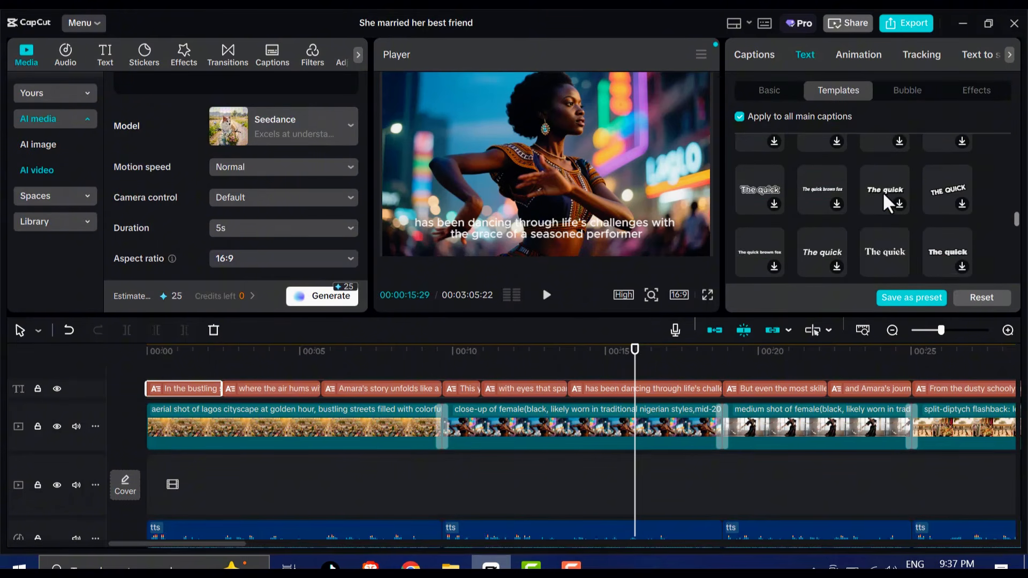
{"action": "scroll", "coordinate": [882, 191], "scroll_direction": "down", "scroll_amount": 5}
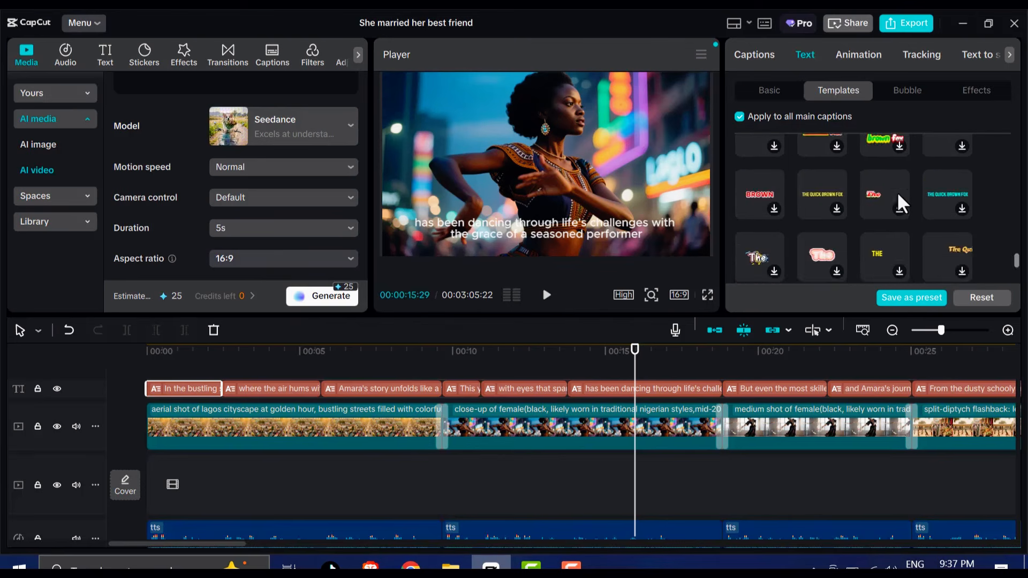
{"action": "left_click", "coordinate": [759, 213]}
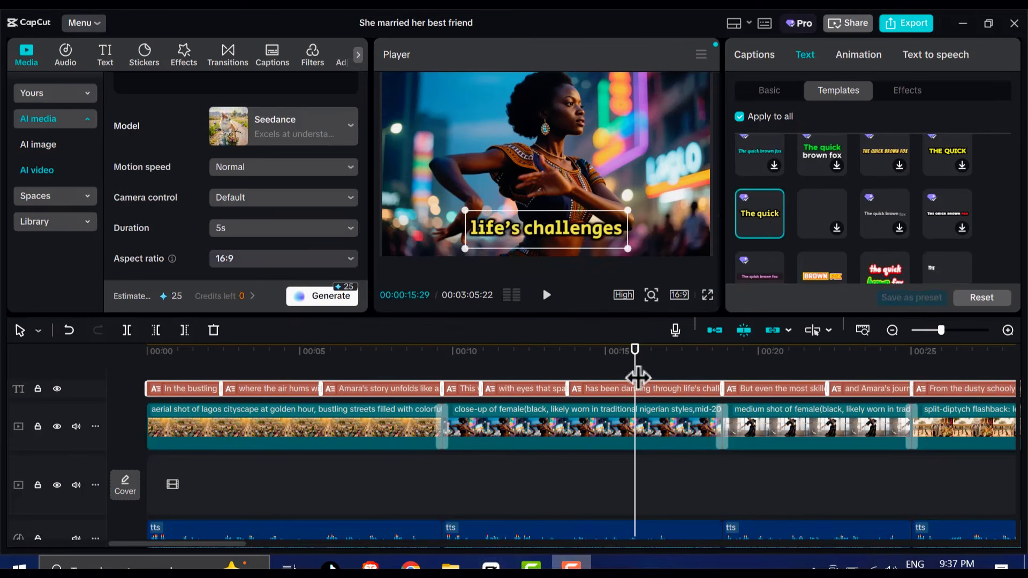
Check the restyled captions on the third scene and set the font size of all captions to 10
{"action": "left_click_drag", "start_coordinate": [638, 375], "coordinate": [744, 370]}
{"action": "left_click", "coordinate": [768, 92]}
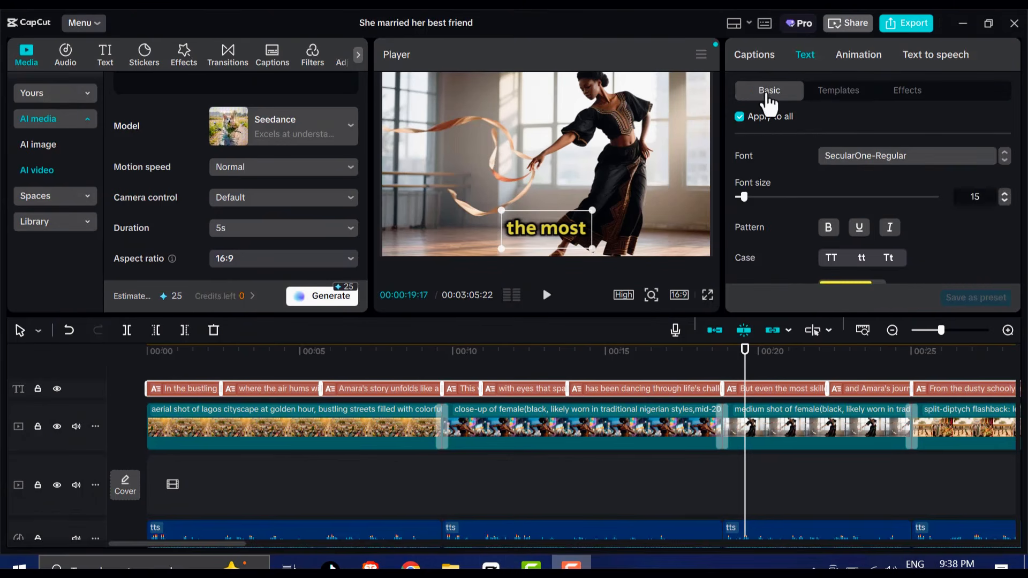
{"action": "type", "text": "10"}
{"action": "key", "text": "Return"}
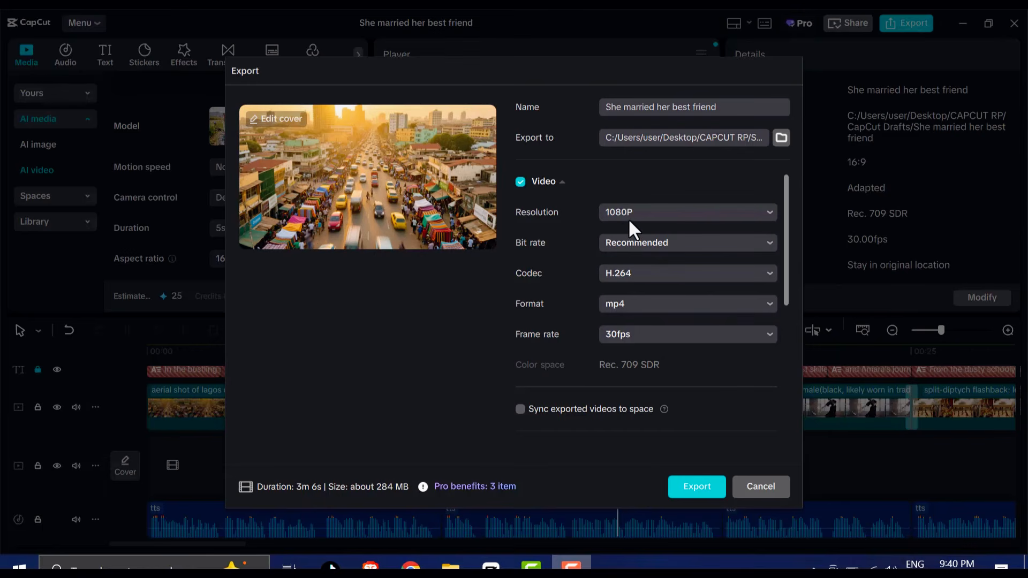
Export the video as "She married her best friend" in mp4 format at 1080P resolution
{"action": "left_click", "coordinate": [628, 217]}
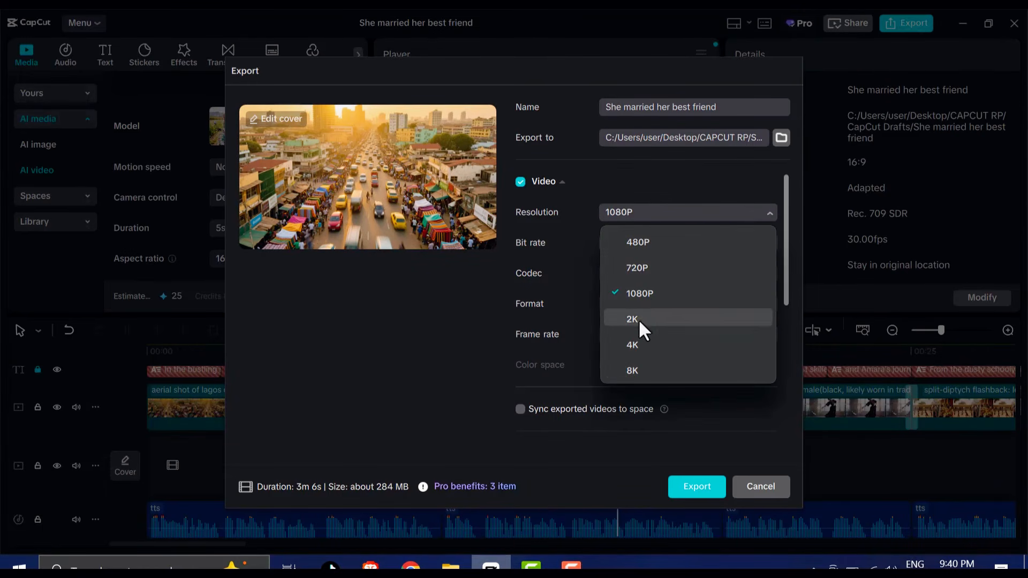
{"action": "left_click", "coordinate": [634, 293]}
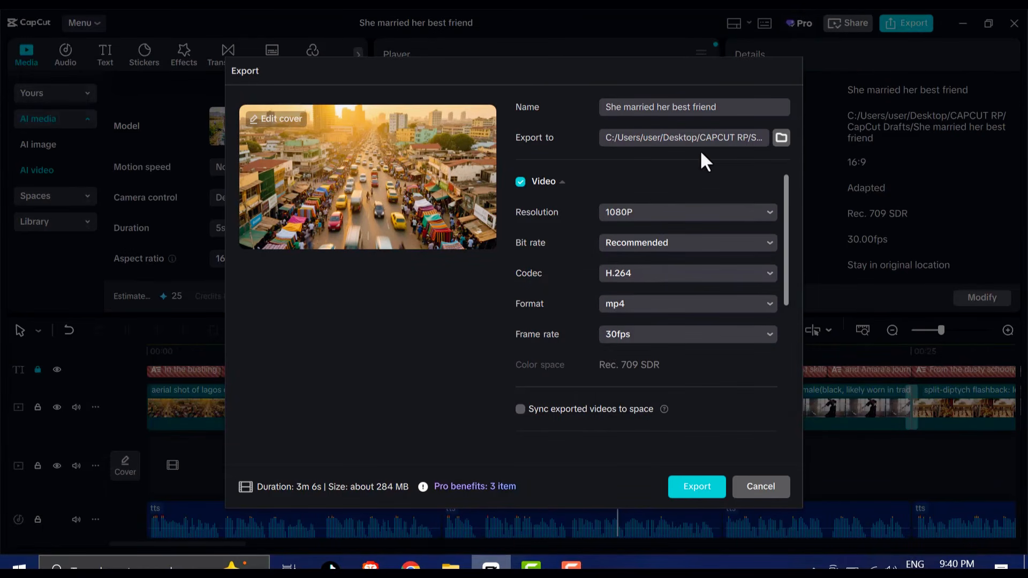
{"action": "left_click", "coordinate": [712, 106]}
{"action": "left_click", "coordinate": [699, 105]}
{"action": "left_click", "coordinate": [695, 488]}
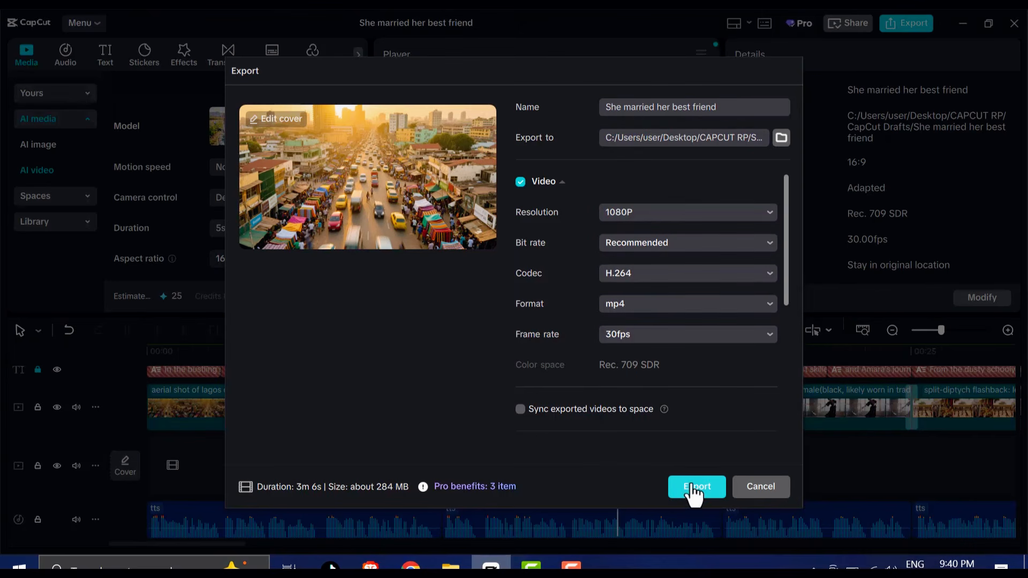